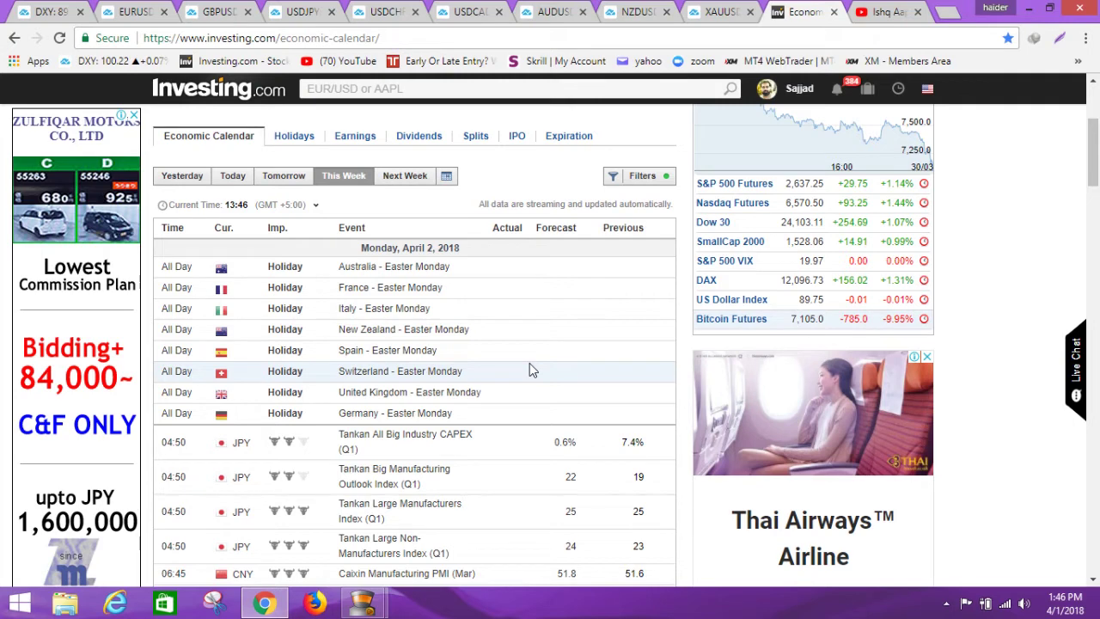
Examine the economic calendar's events, importance ratings and forecasts for the week starting Monday, April 2, 2018.
scroll(527, 365, down, 2)
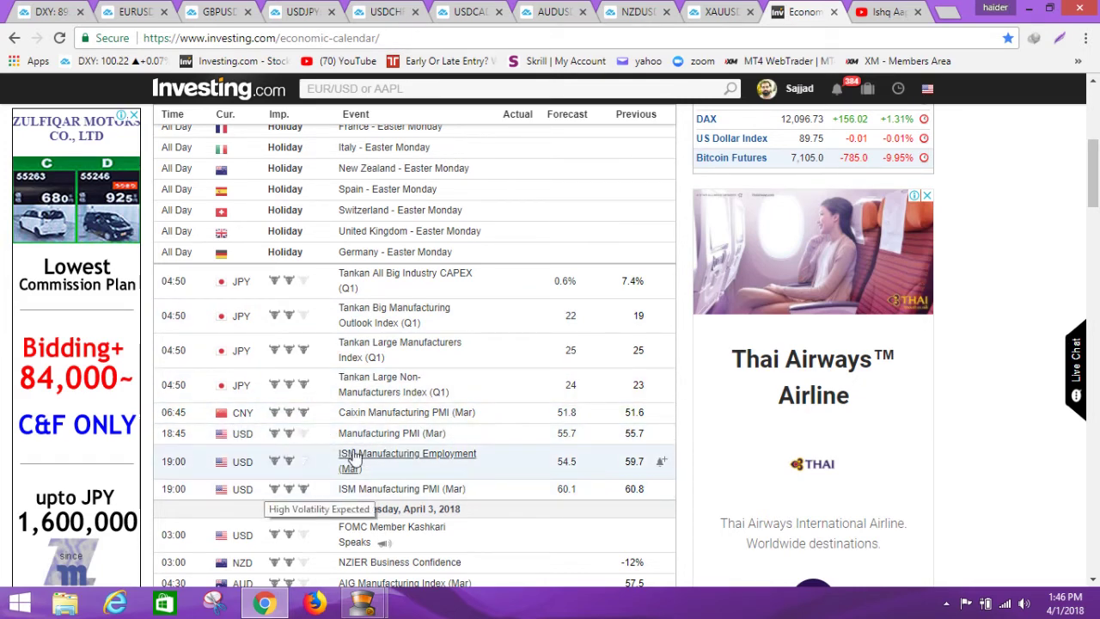
scroll(409, 421, down, 3)
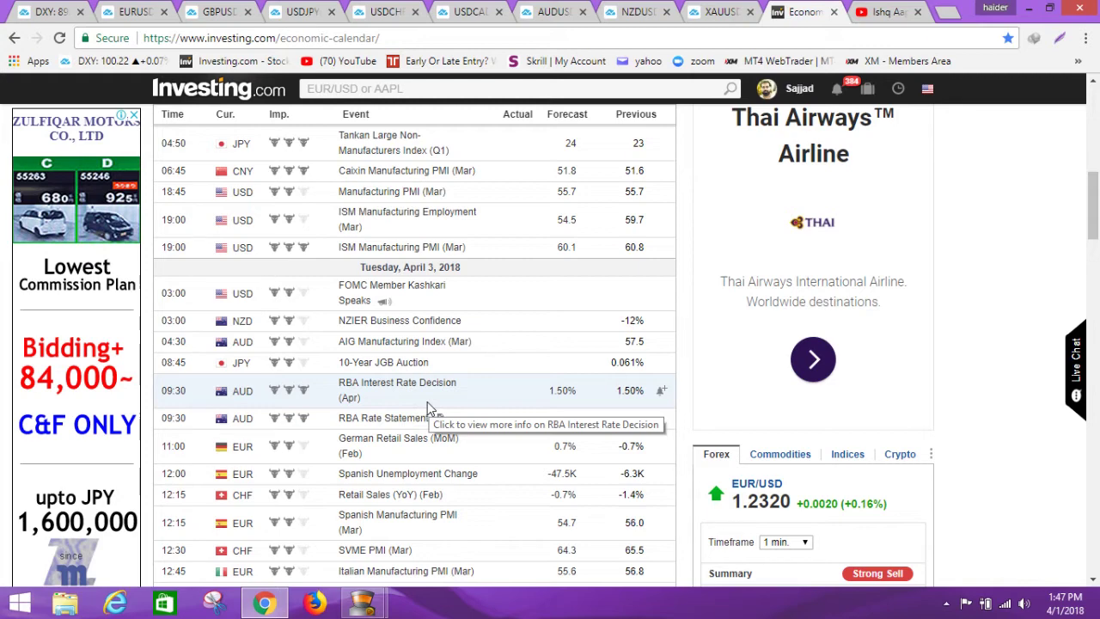
scroll(428, 412, down, 3)
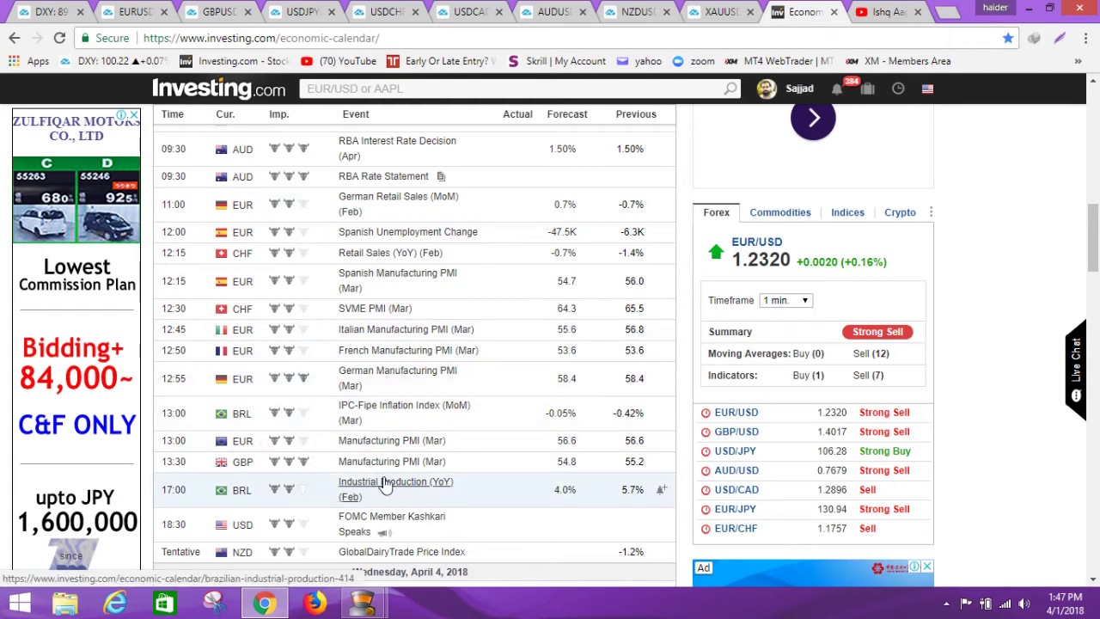
scroll(391, 488, down, 2)
scroll(421, 484, down, 1)
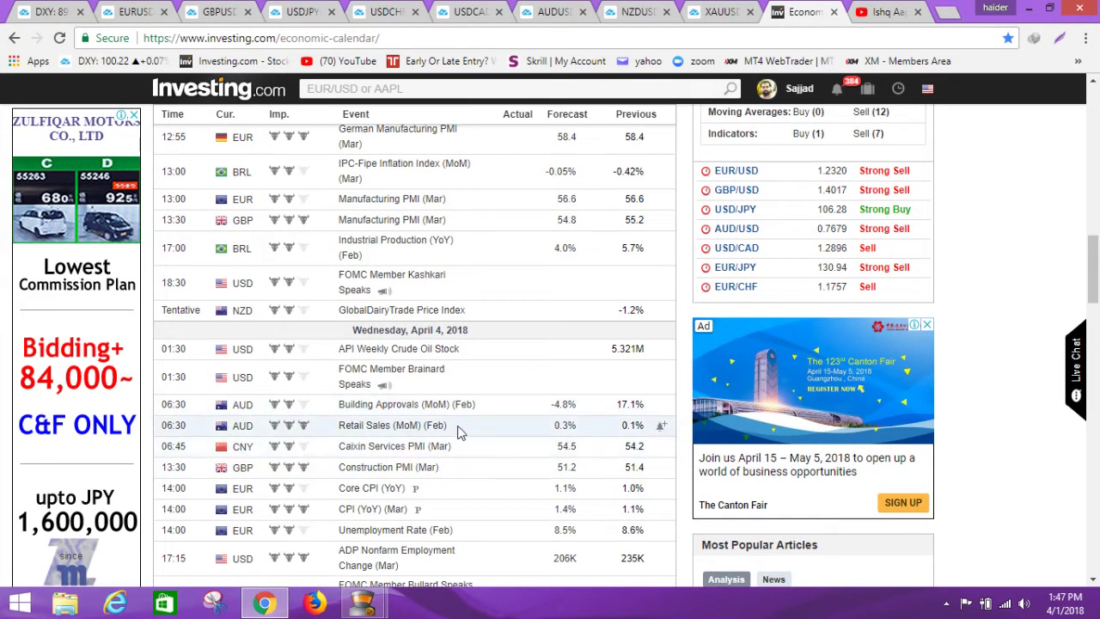
scroll(382, 471, down, 1)
scroll(484, 455, down, 1)
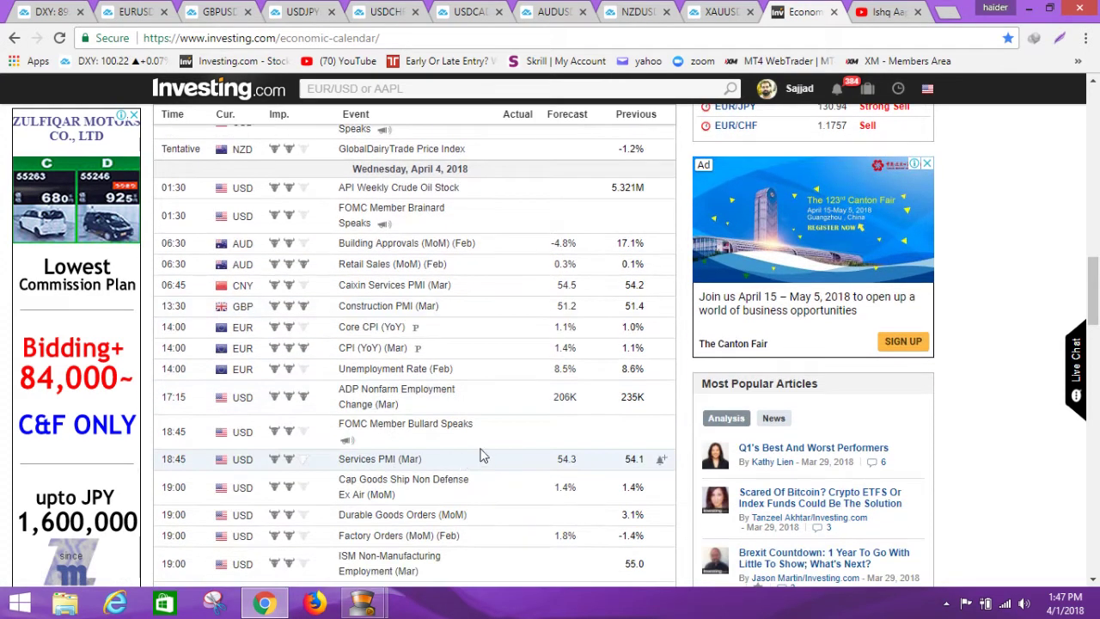
scroll(489, 450, down, 1)
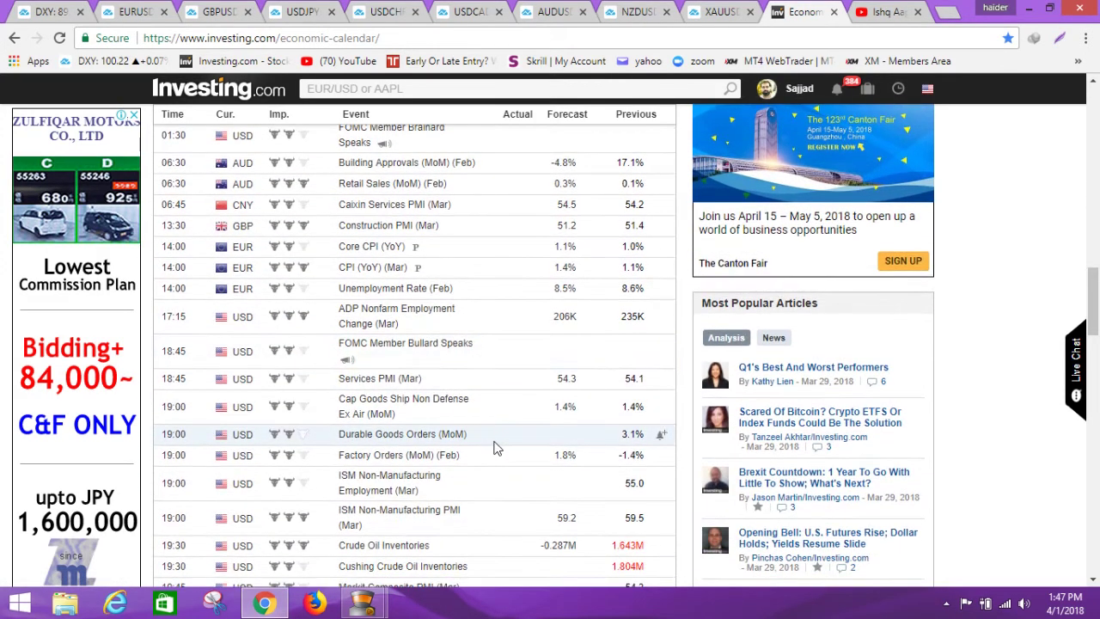
scroll(494, 448, down, 1)
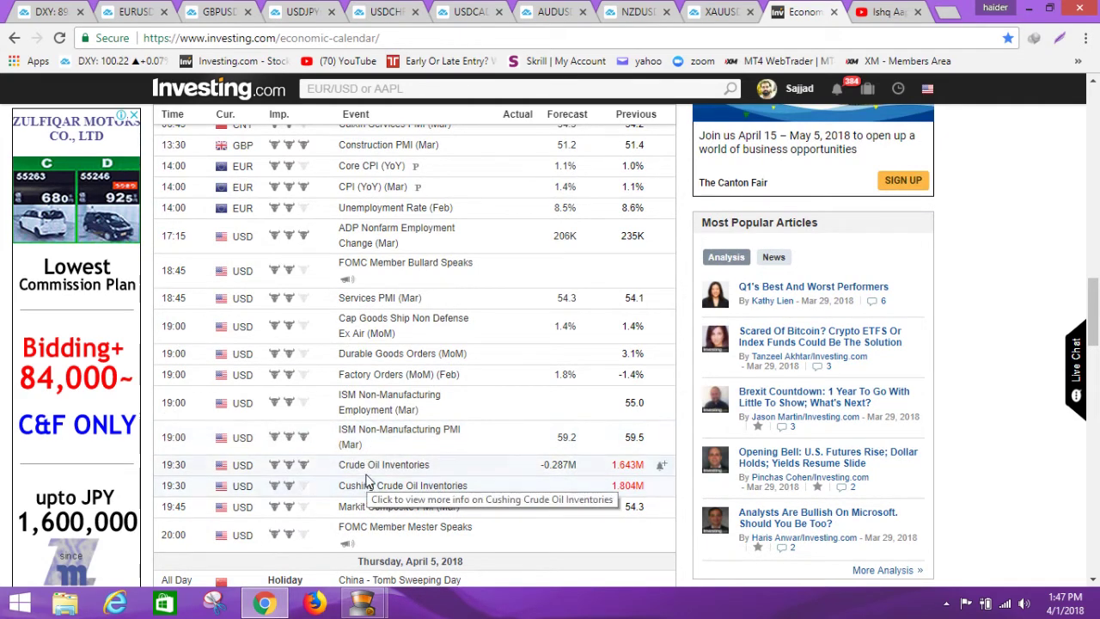
scroll(578, 414, down, 4)
scroll(578, 414, down, 2)
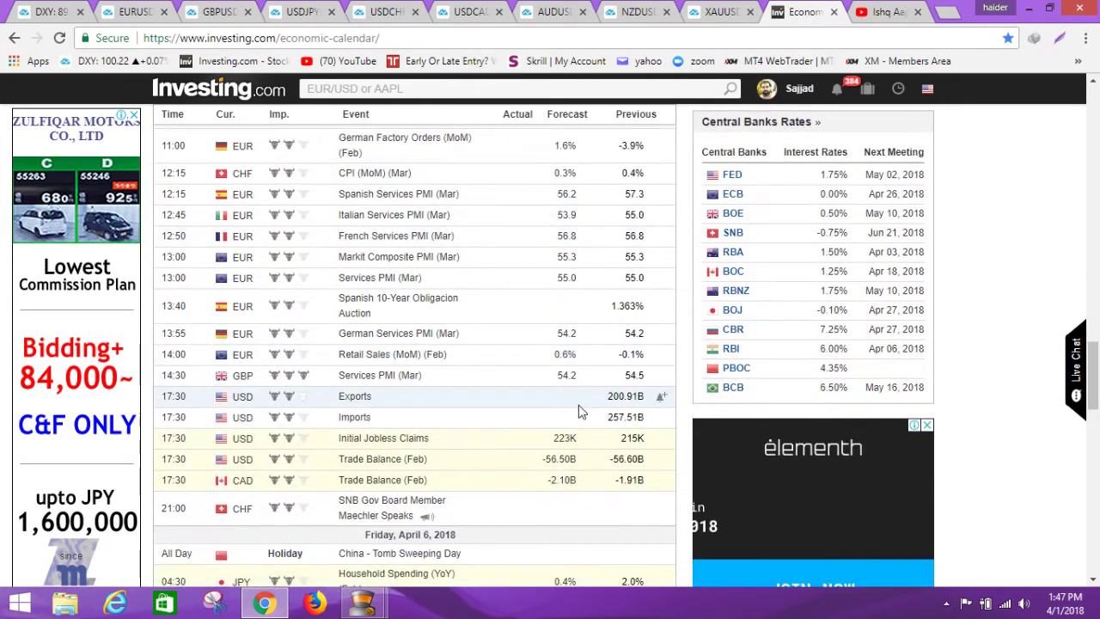
scroll(579, 402, up, 2)
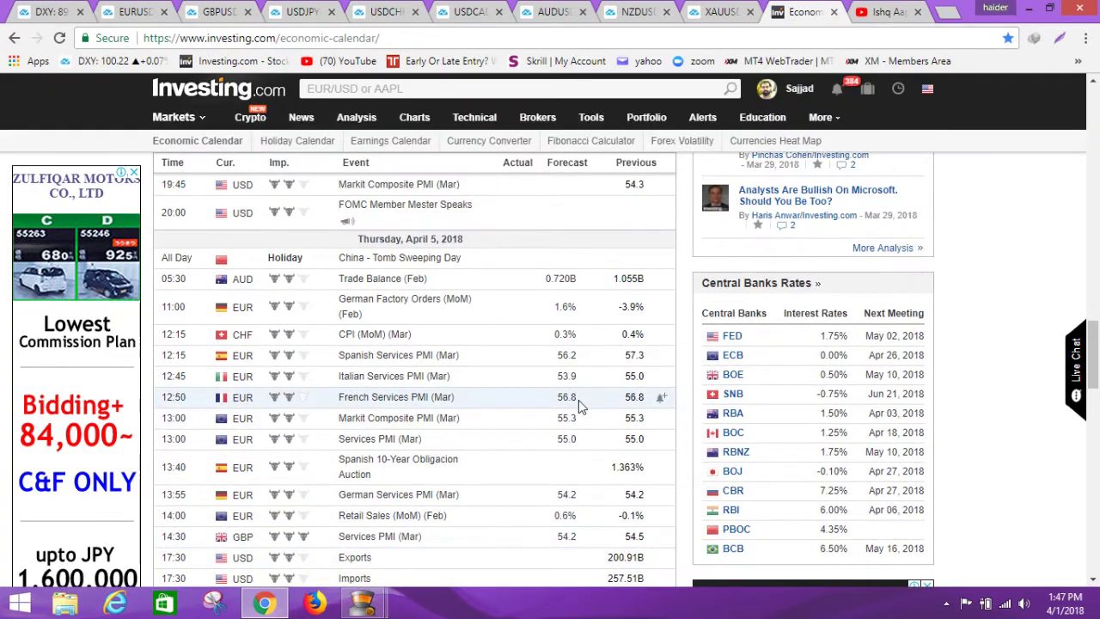
scroll(578, 400, down, 4)
scroll(578, 400, down, 2)
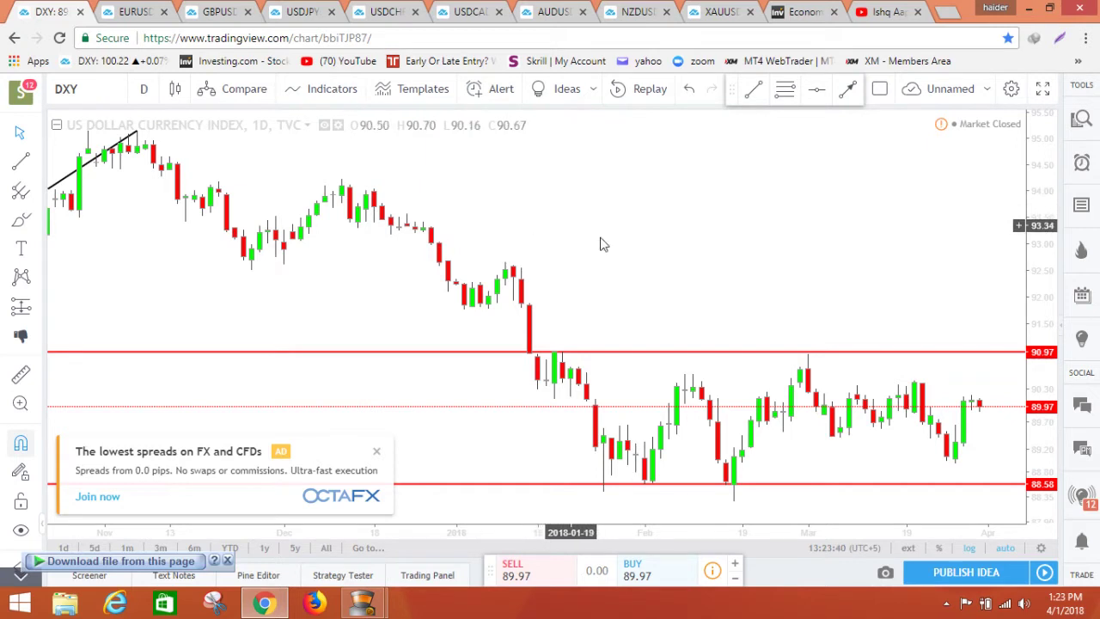
Raise the upper red horizontal line on the DXY chart to about 92.65, and switch to the EURUSD chart.
drag(828, 455, 693, 417)
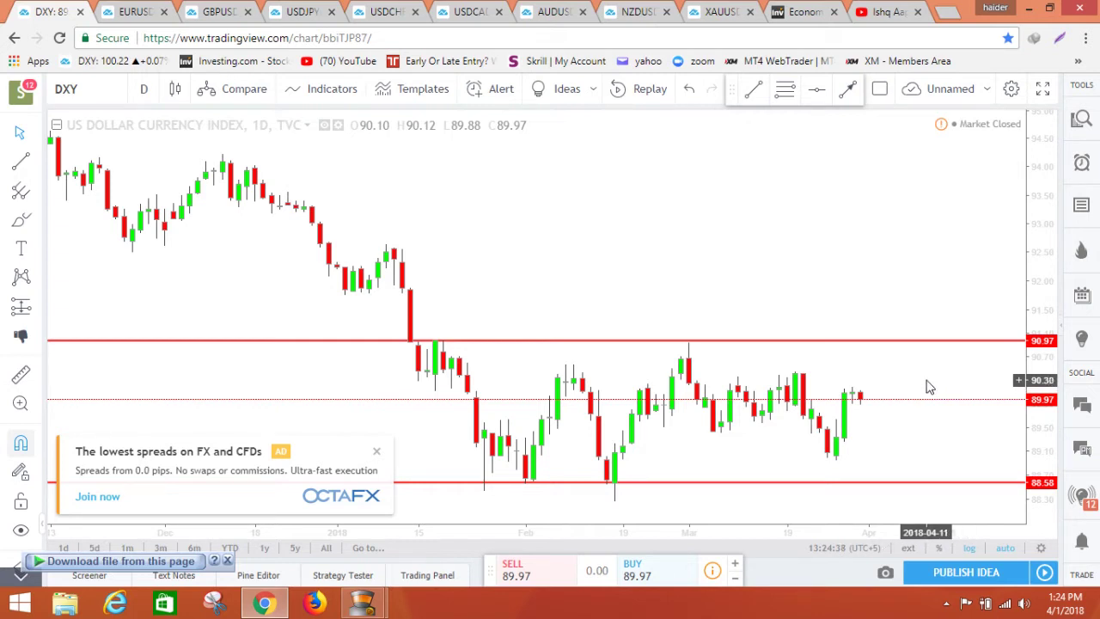
drag(896, 341, 891, 245)
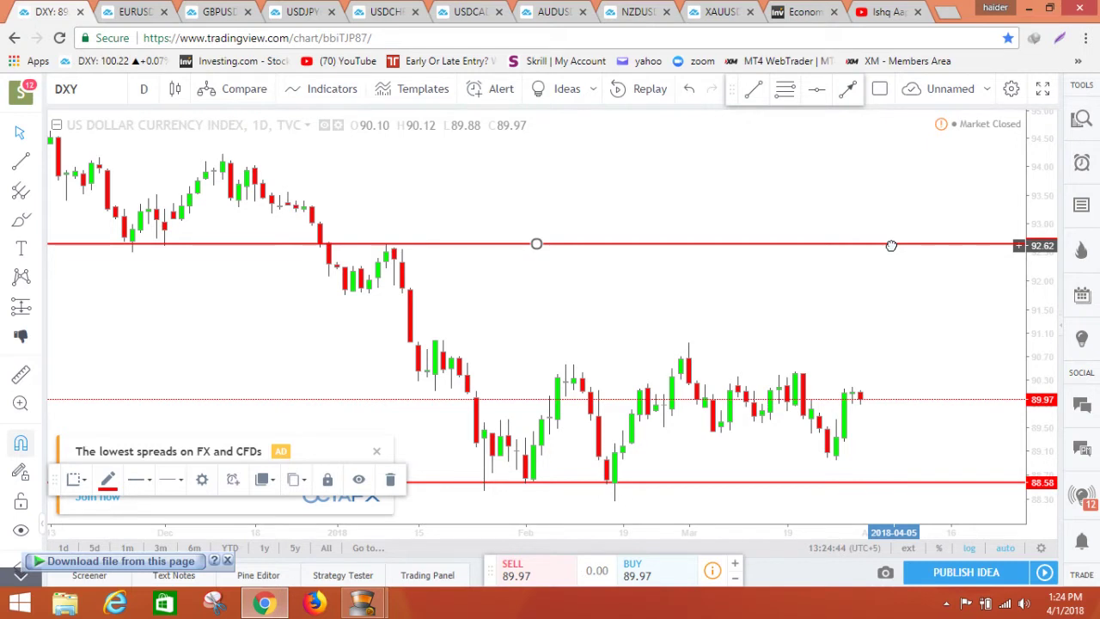
drag(891, 246, 891, 244)
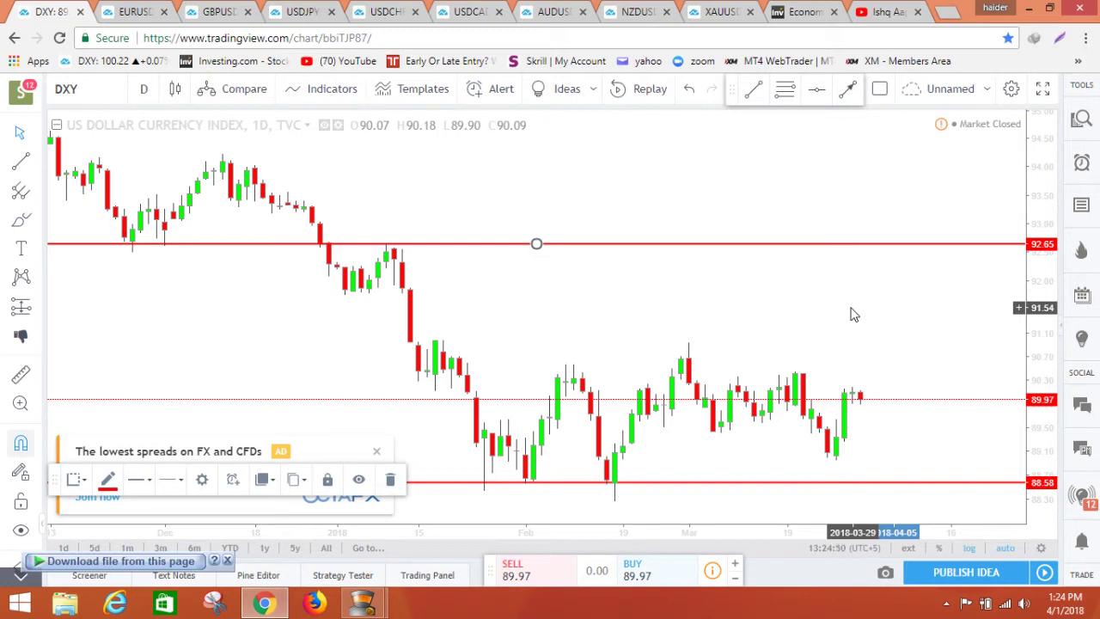
click(133, 13)
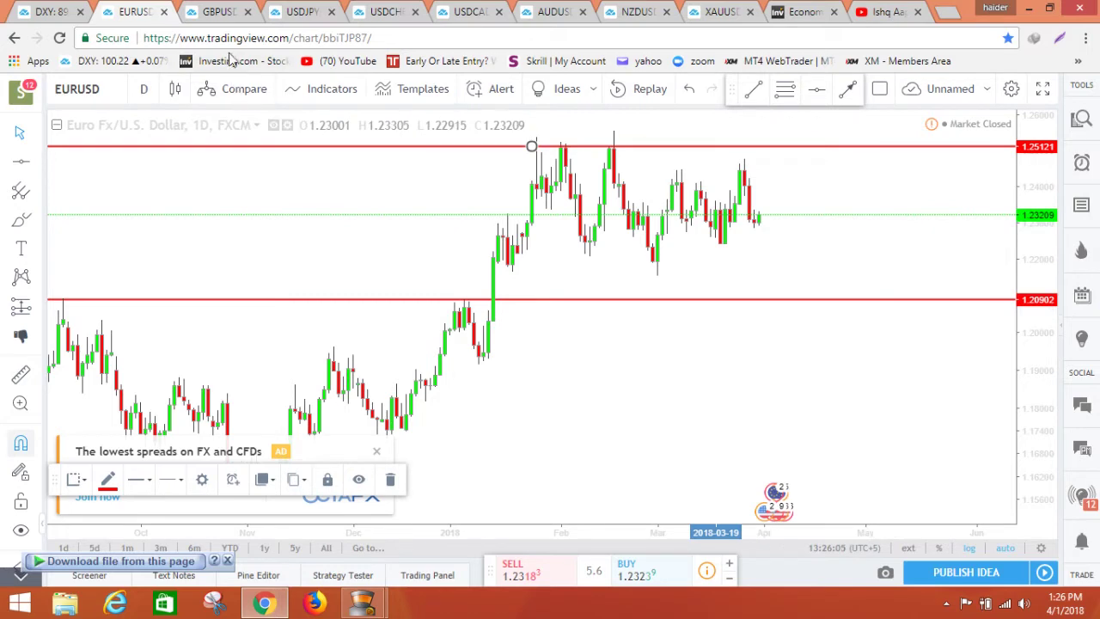
On the GBPUSD daily chart, lower the upper red horizontal line to about 1.41387.
click(220, 12)
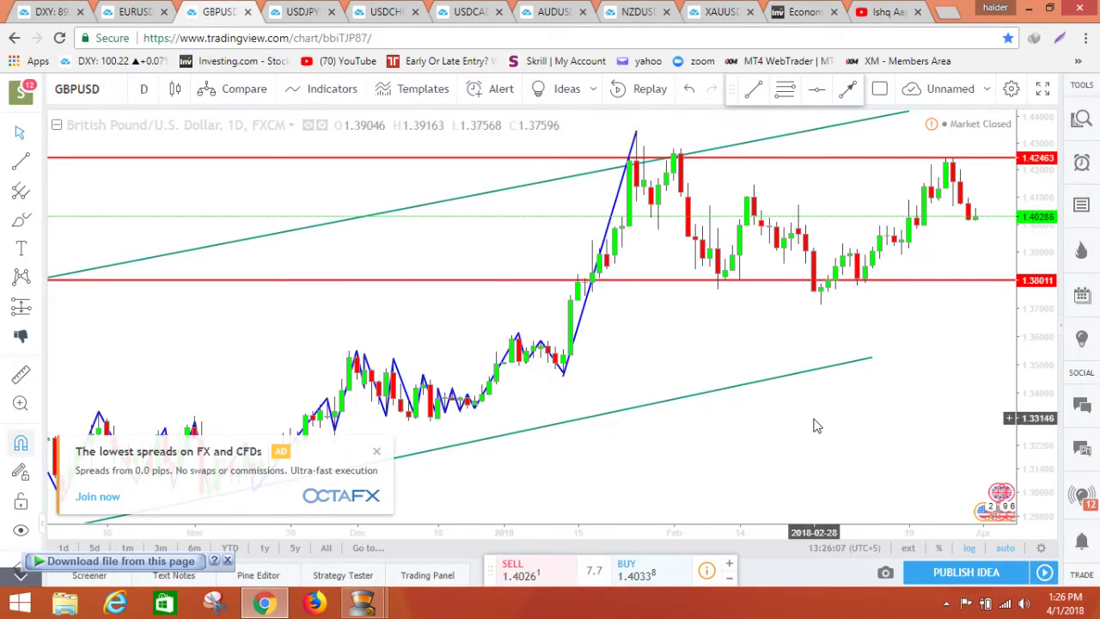
scroll(717, 453, up, 4)
scroll(593, 464, up, 1)
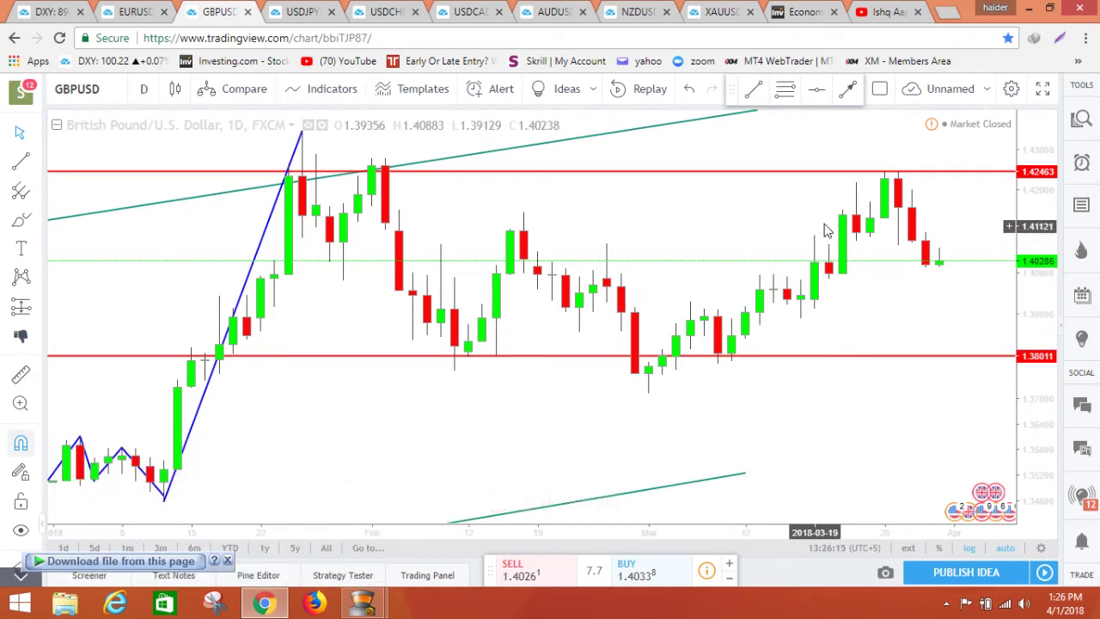
drag(934, 304, 800, 297)
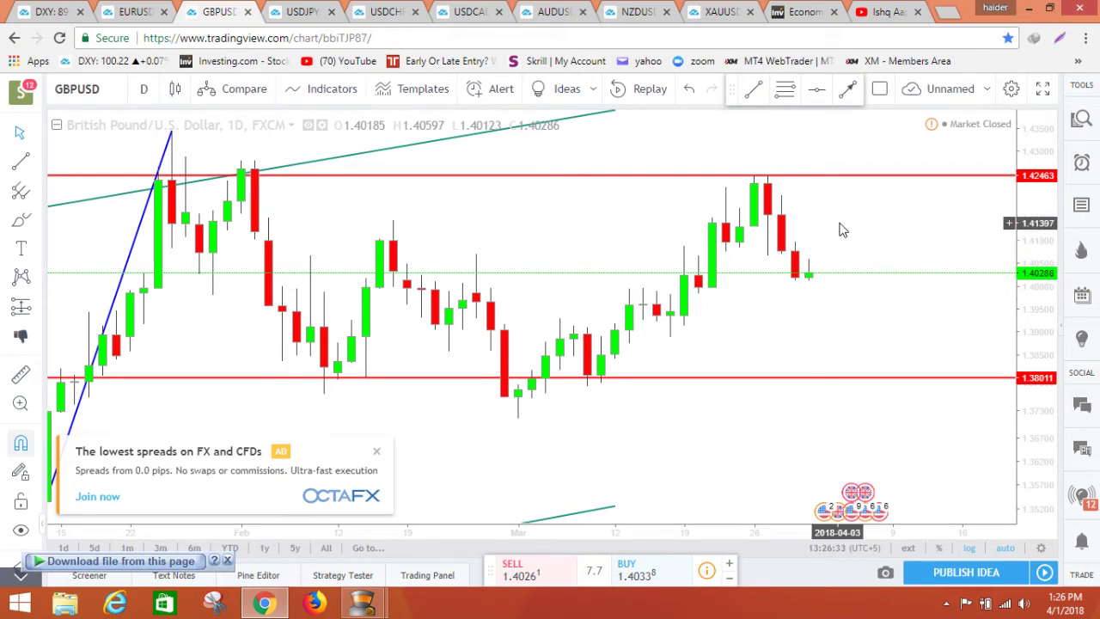
drag(835, 184, 852, 223)
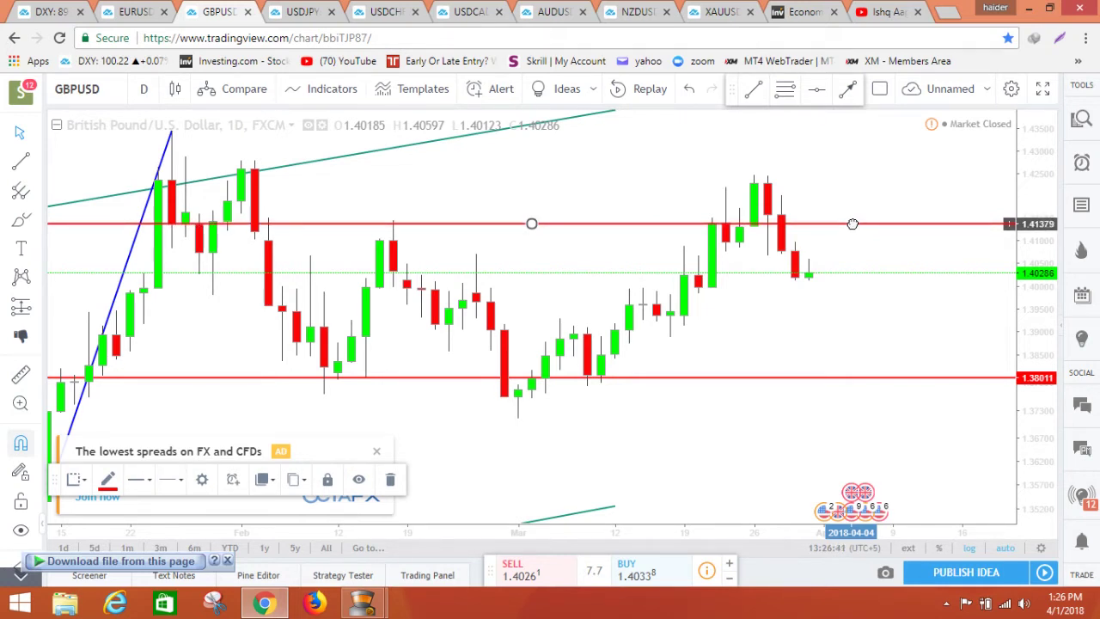
drag(853, 223, 853, 223)
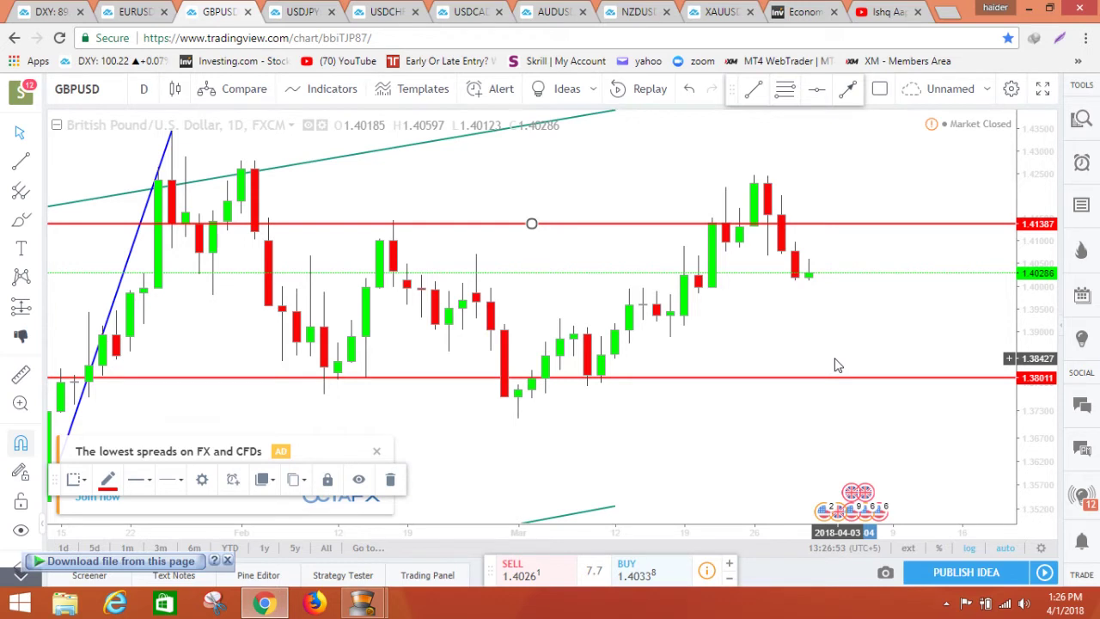
On the USDJPY daily chart, raise the green horizontal line to about 110.083.
click(296, 12)
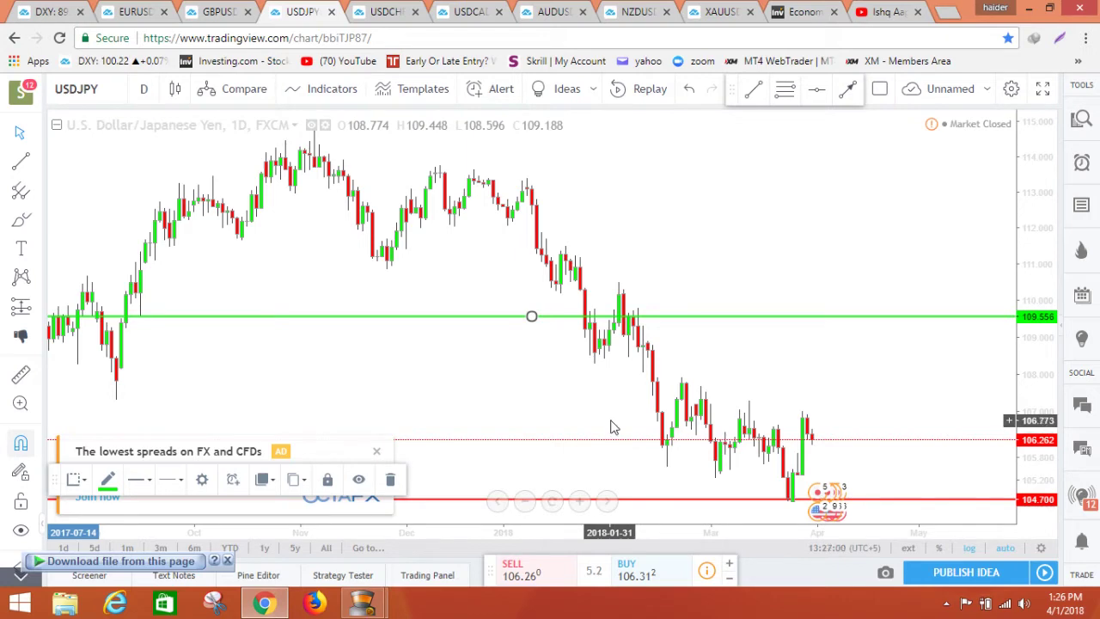
scroll(613, 428, down, 4)
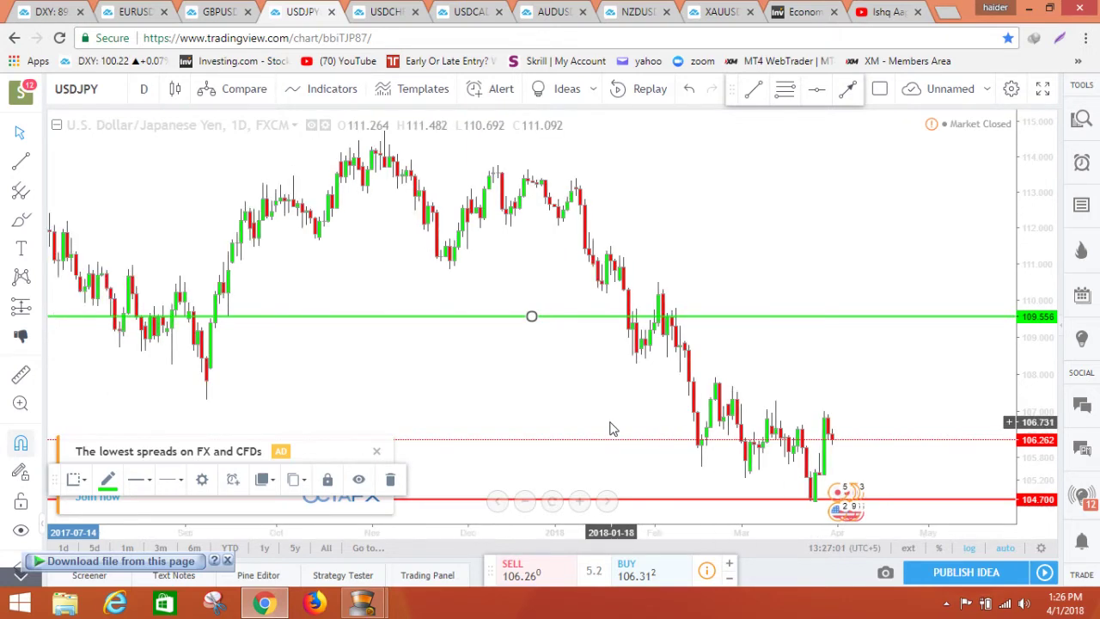
scroll(613, 428, up, 3)
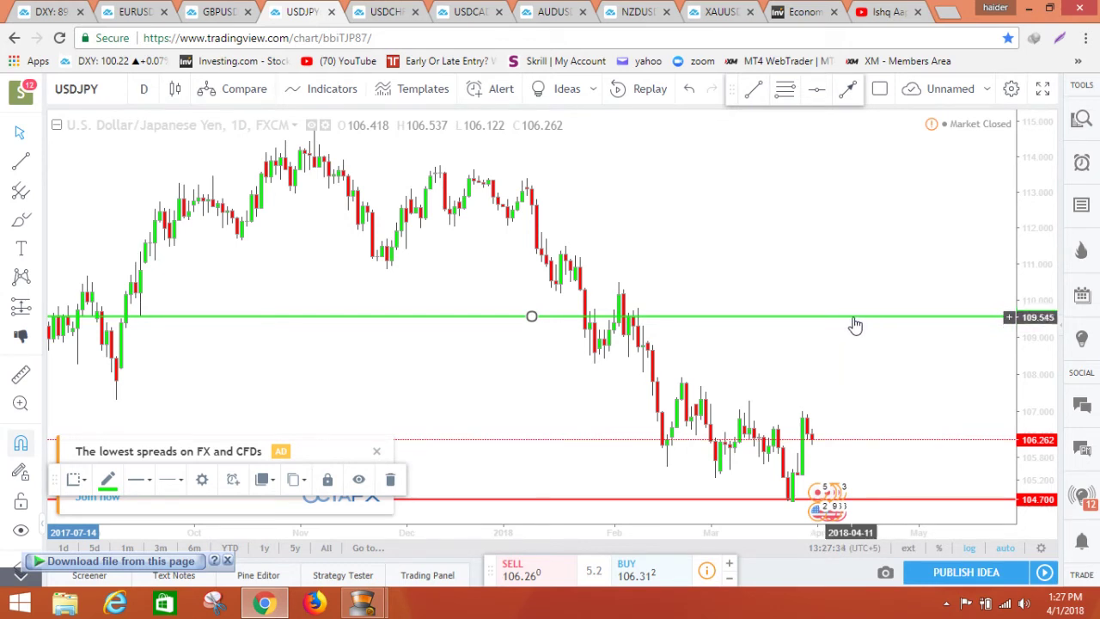
drag(855, 320, 860, 253)
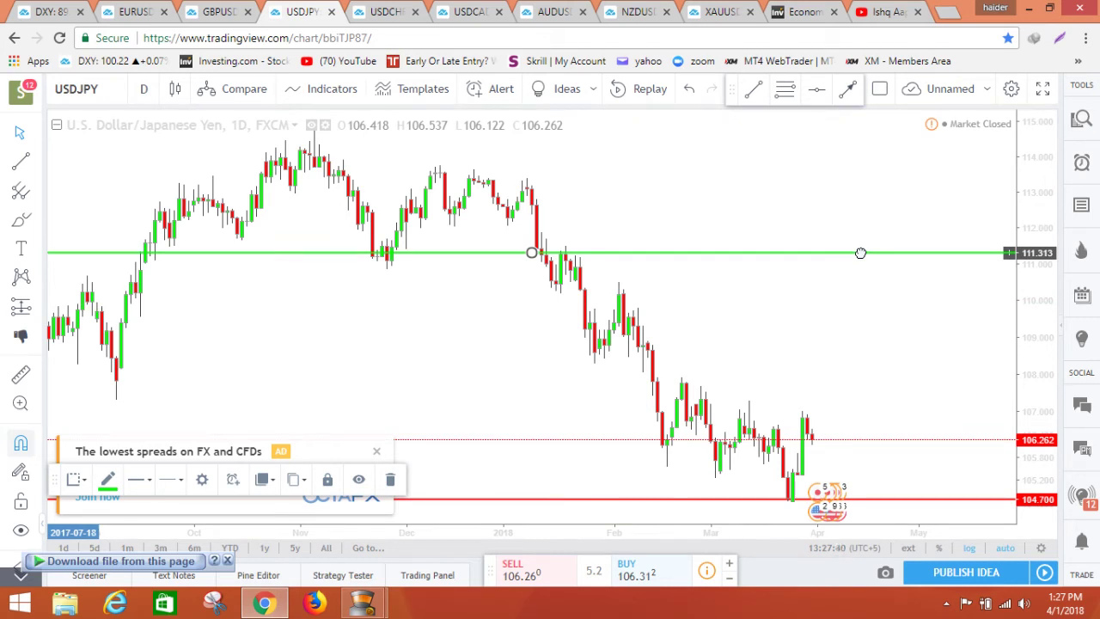
drag(860, 253, 863, 298)
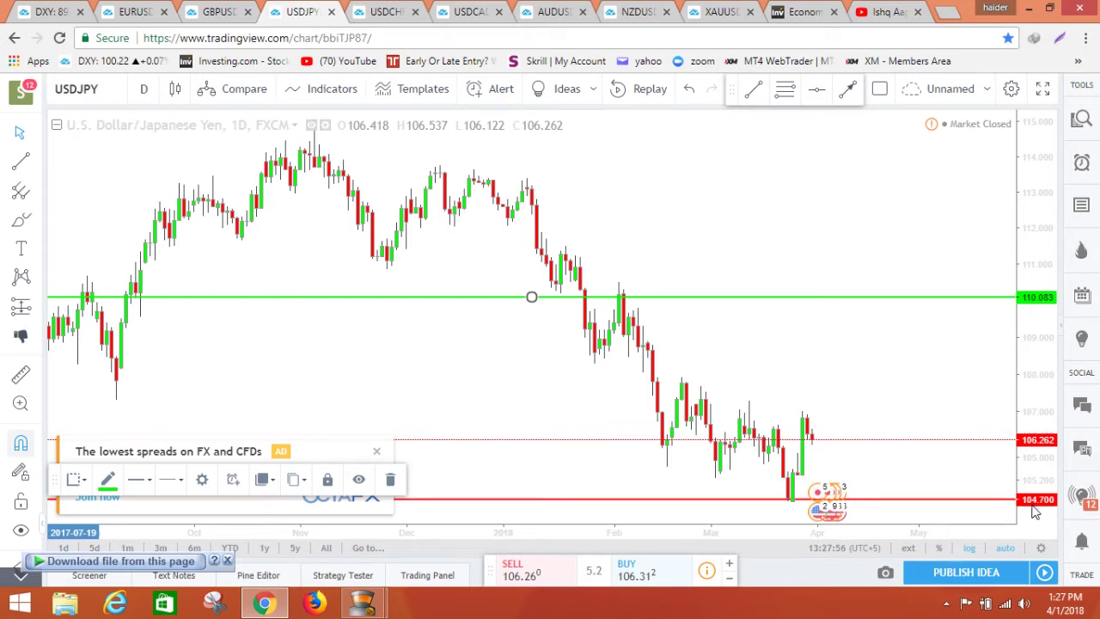
On the USDCHF daily chart, raise the upper red horizontal line to about 0.97736.
click(381, 12)
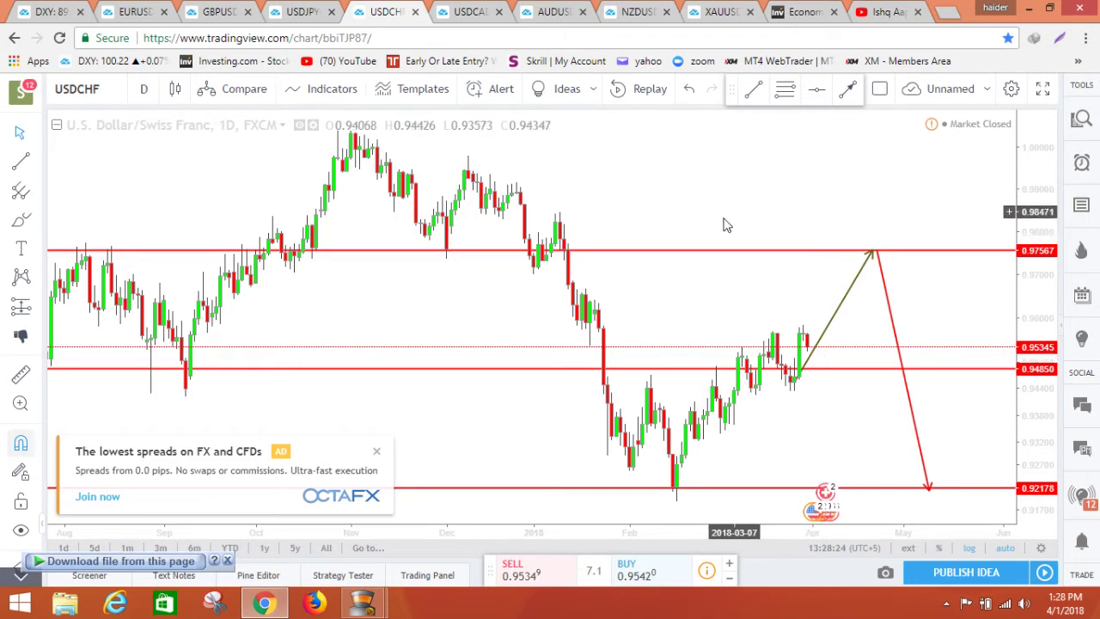
drag(679, 251, 683, 220)
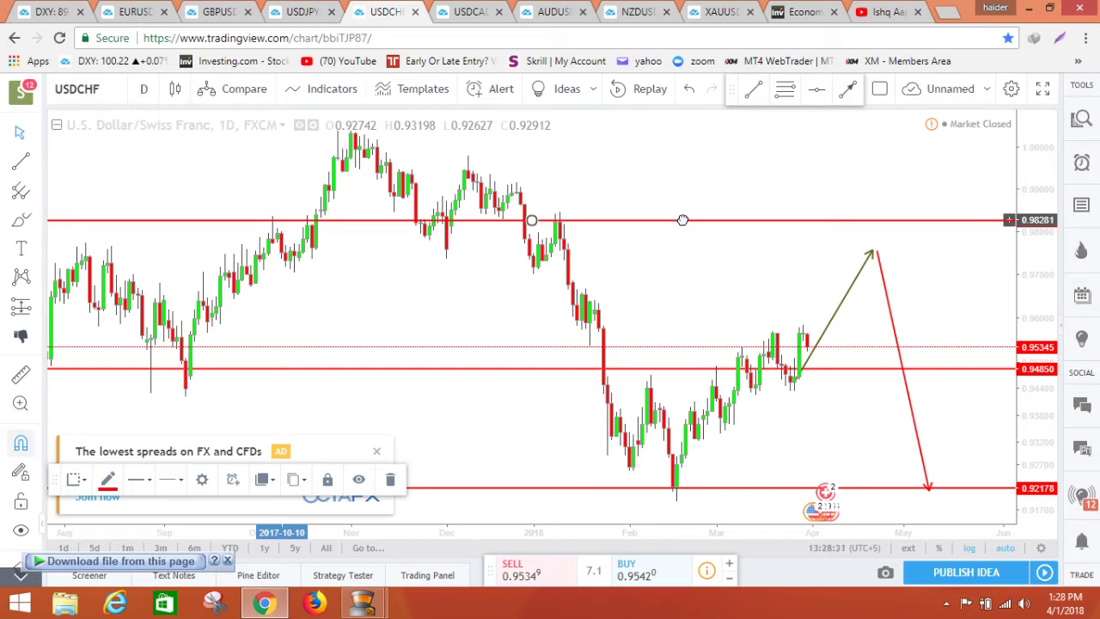
drag(682, 220, 683, 244)
Set the USDCHF chart to 4 hours and move the rising arrow beneath the late-March lows, starting at about 0.94347.
click(144, 89)
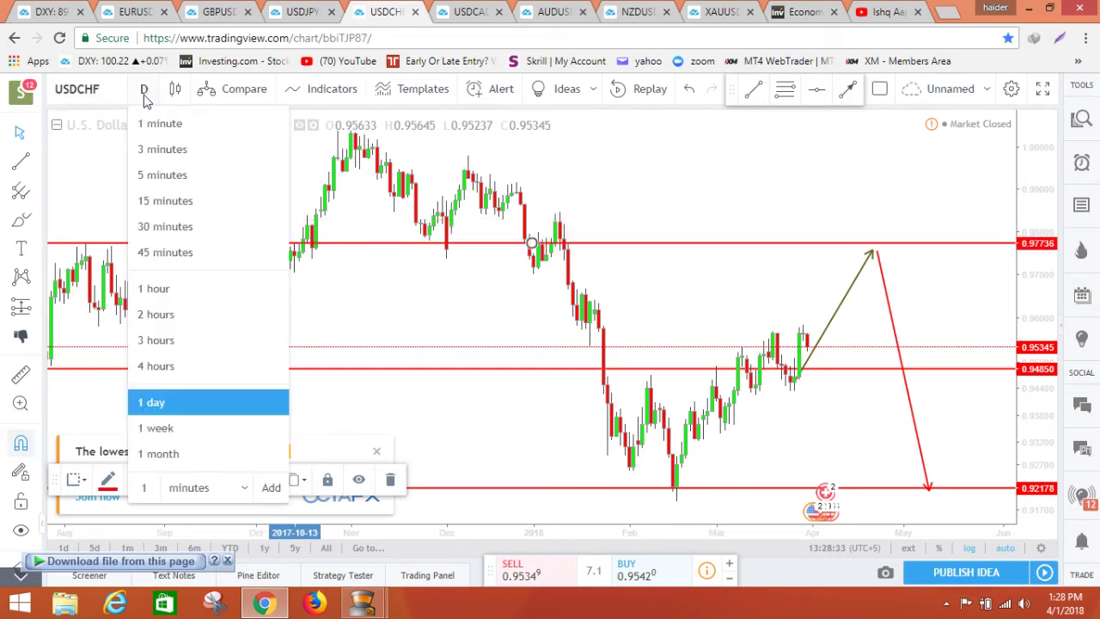
click(166, 366)
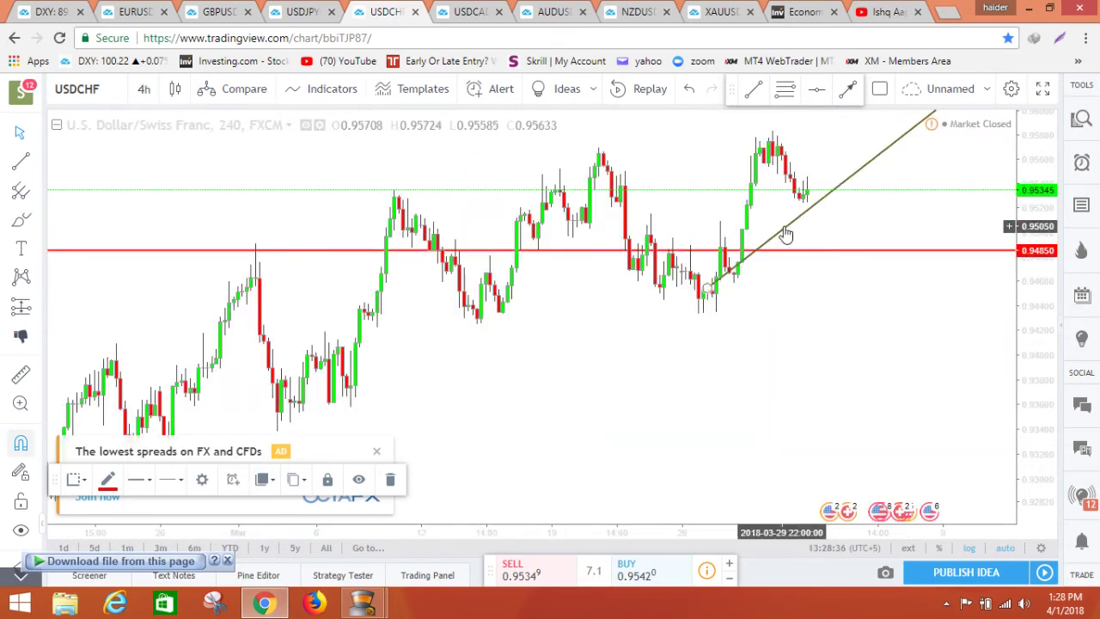
scroll(800, 302, up, 2)
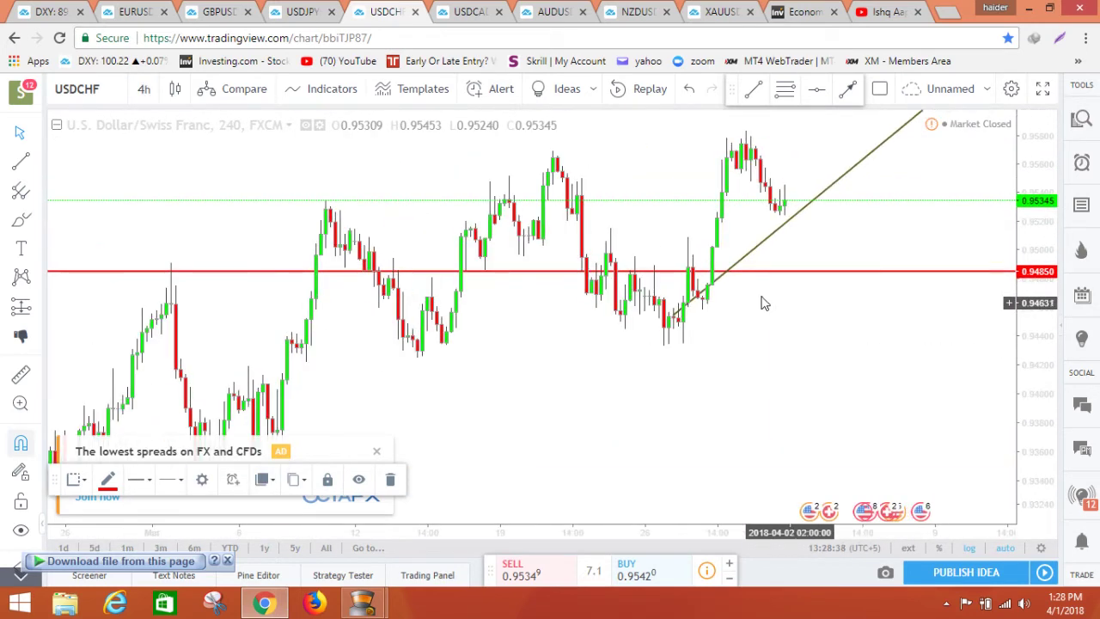
click(735, 285)
drag(735, 286, 717, 297)
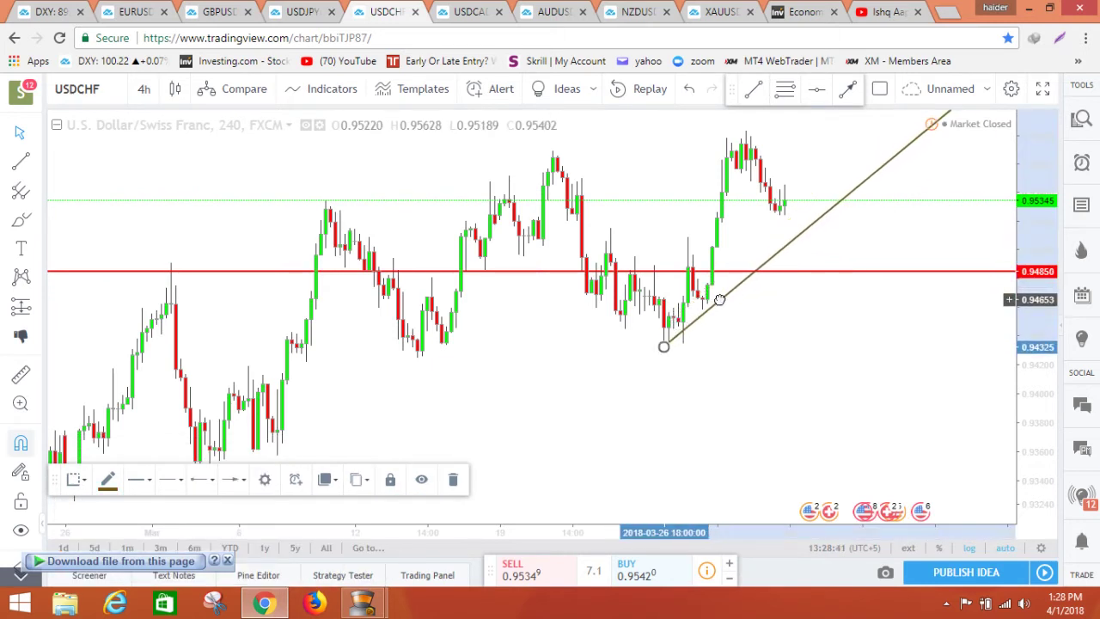
drag(873, 183, 868, 179)
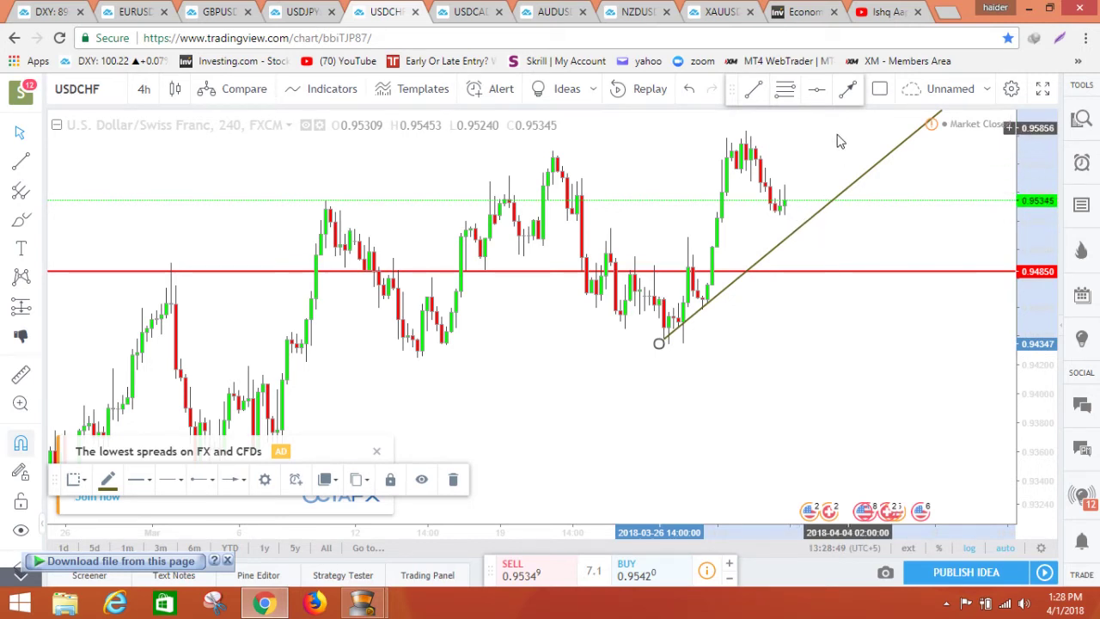
Set the USDCHF chart to 1 hour and examine how the rising arrow follows the late-March lows.
click(143, 92)
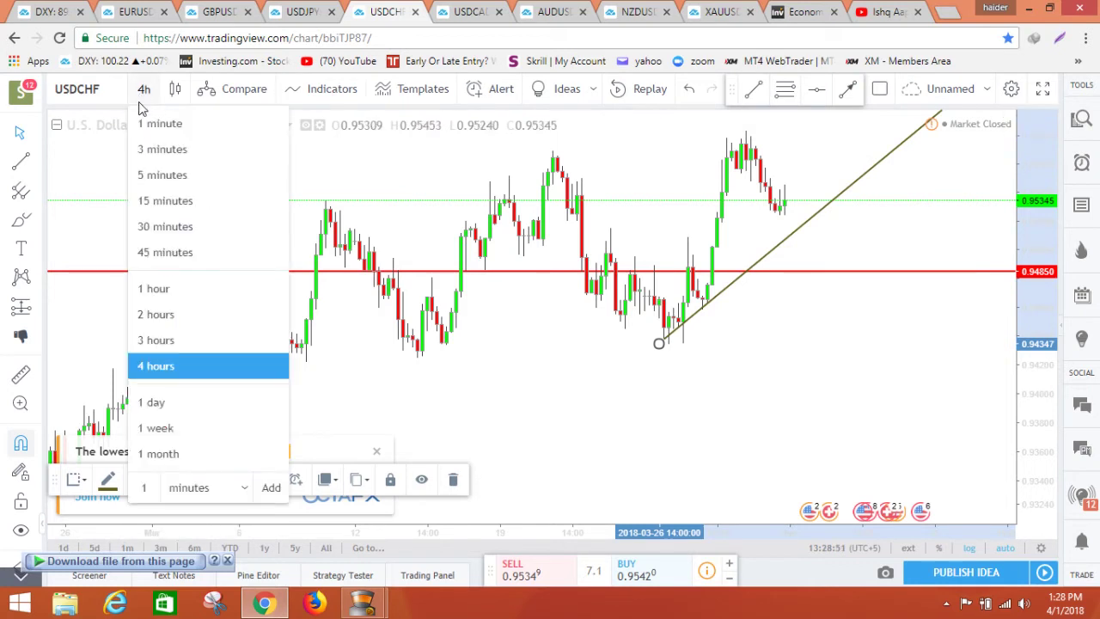
click(155, 289)
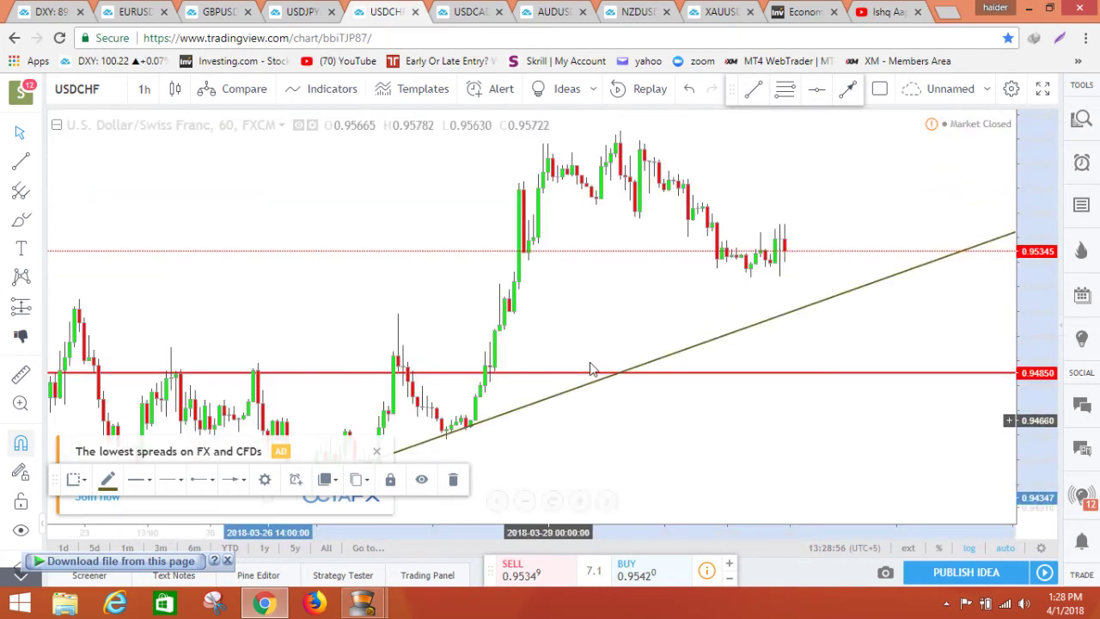
drag(555, 386, 771, 380)
scroll(771, 380, down, 2)
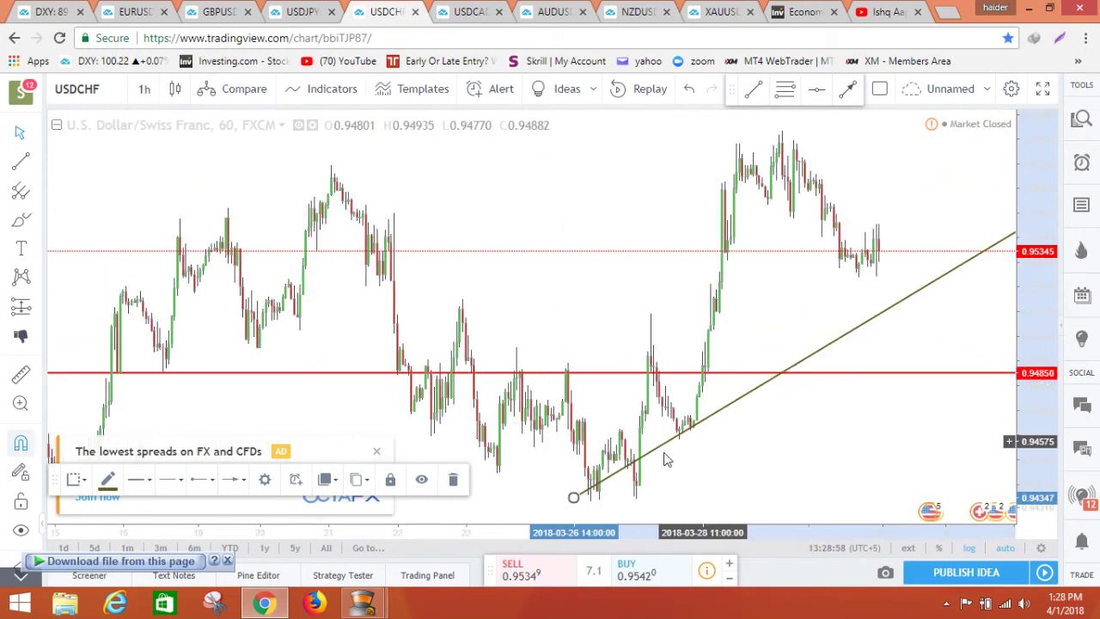
scroll(679, 493, down, 3)
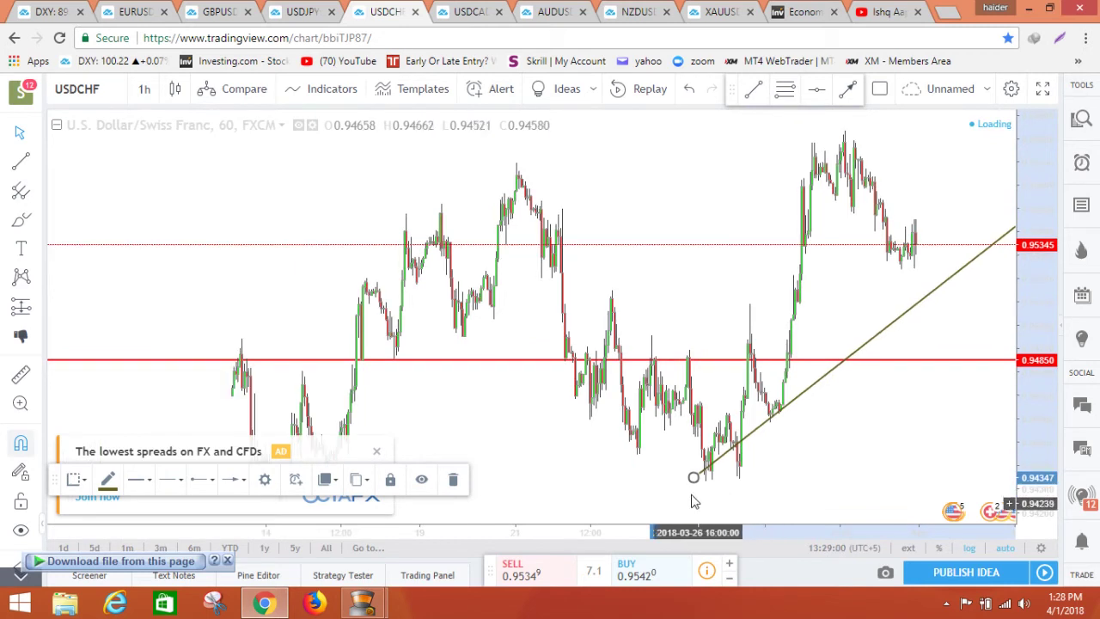
On the USDCHF 1-hour chart, lower the rising arrow's starting point so the line runs beneath the late-March lows.
drag(697, 405, 700, 433)
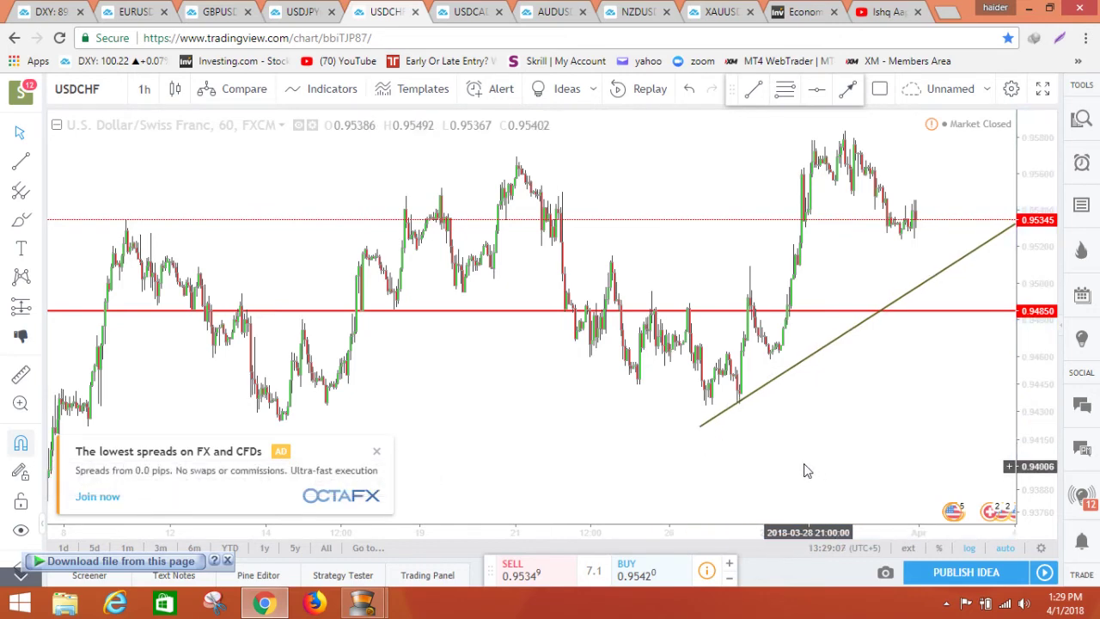
scroll(694, 470, up, 3)
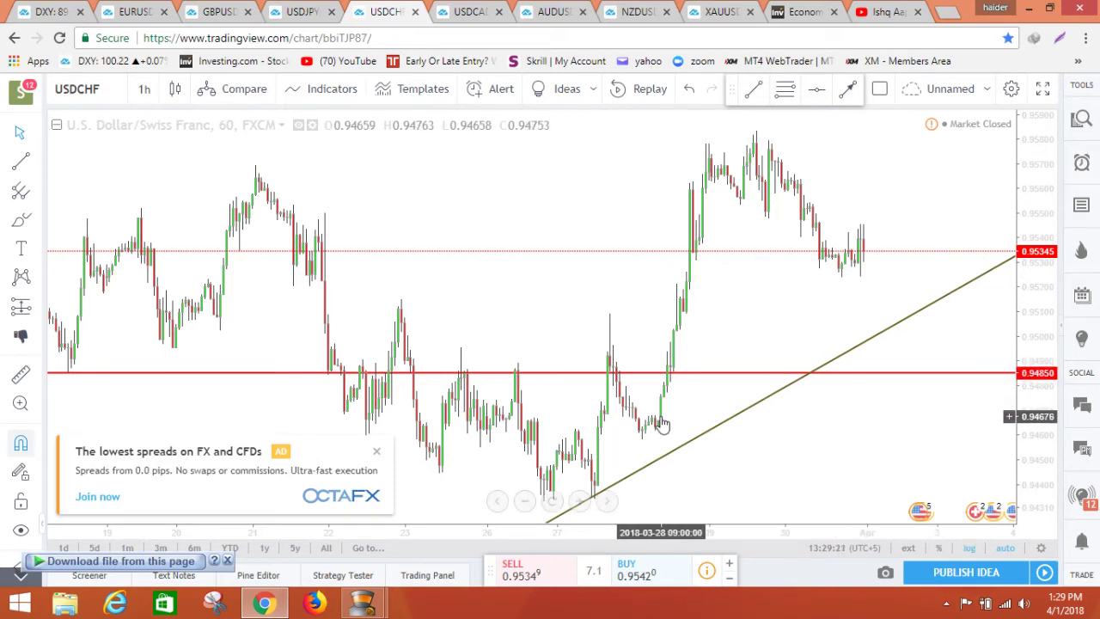
On the USDCAD daily chart, raise the upper red horizontal line to about 1.33388.
click(475, 13)
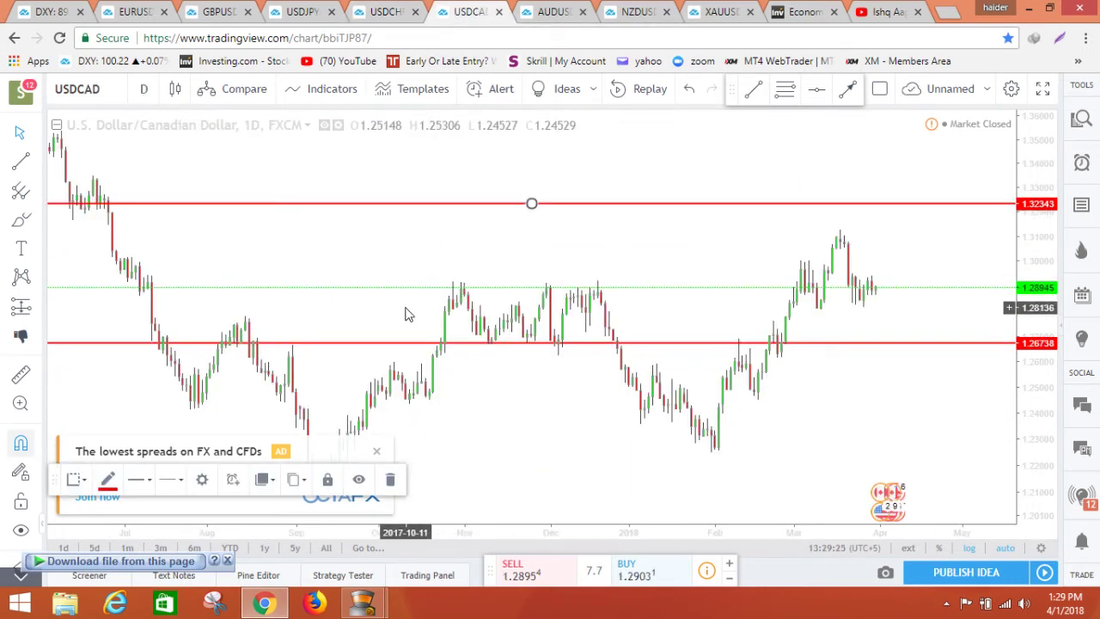
key(Delete)
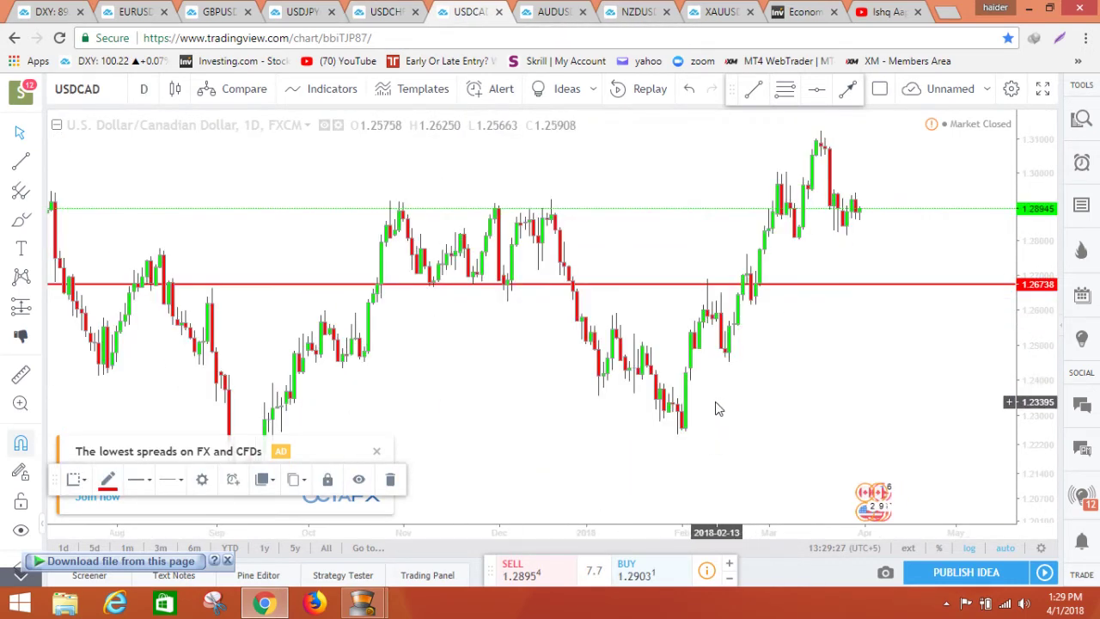
scroll(785, 441, up, 3)
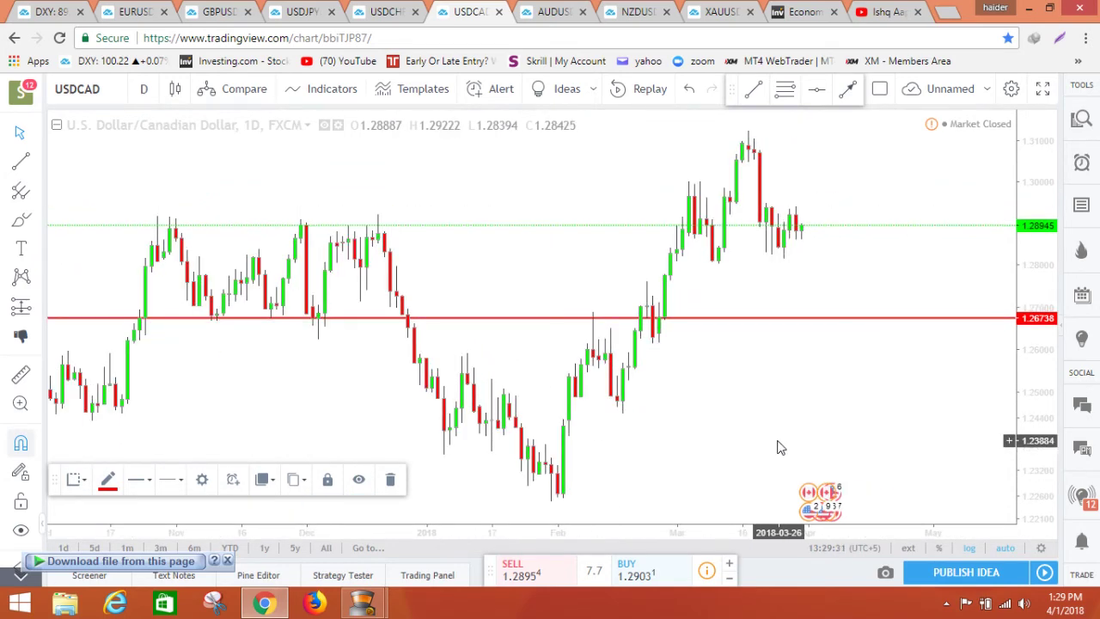
key(ctrl+z)
scroll(800, 426, down, 2)
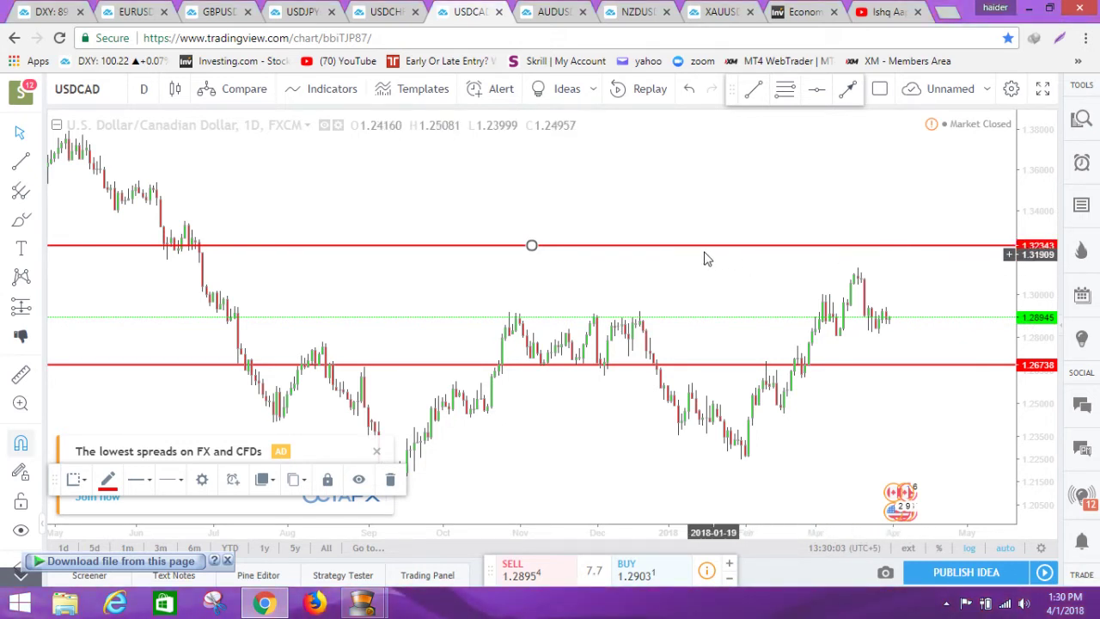
drag(705, 247, 709, 224)
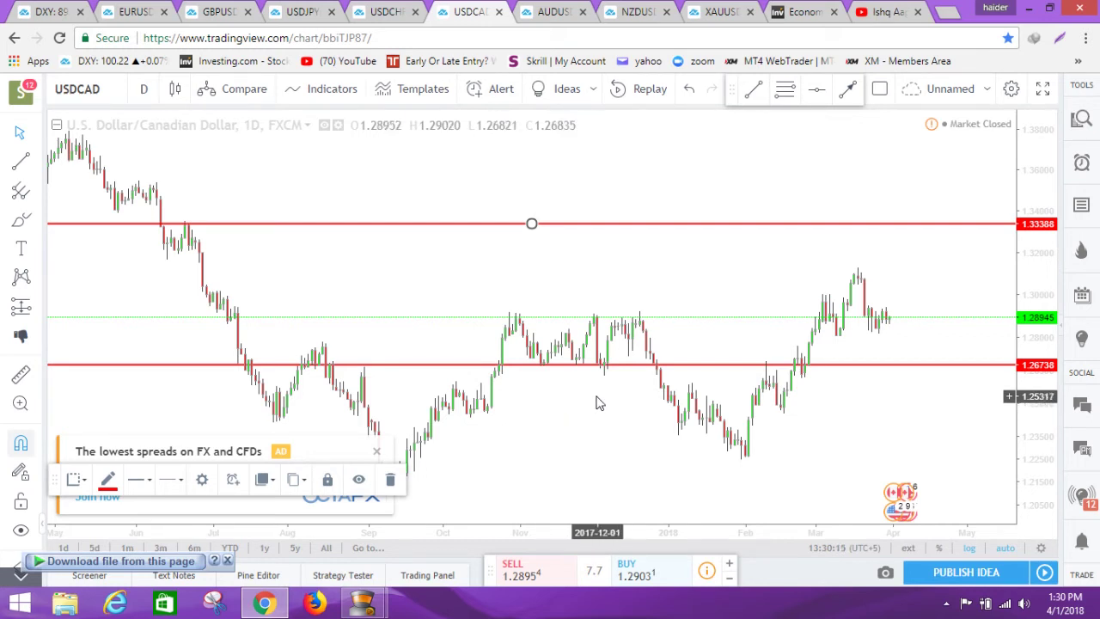
Examine recent price against the Fibonacci retracement levels on the AUDUSD and NZDUSD daily charts.
click(554, 11)
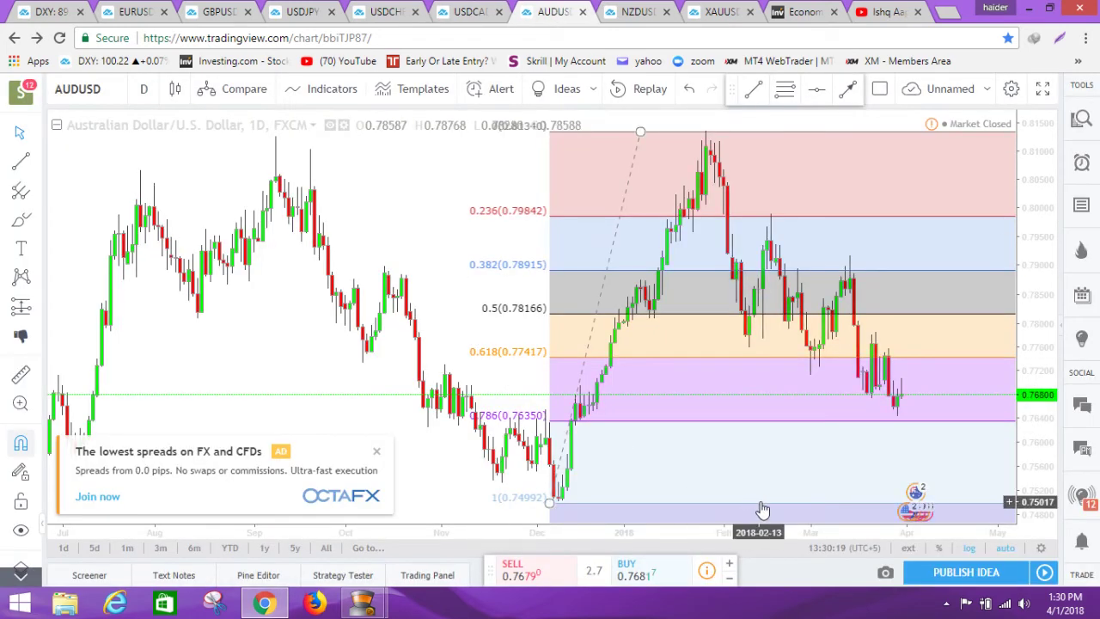
scroll(762, 508, up, 1)
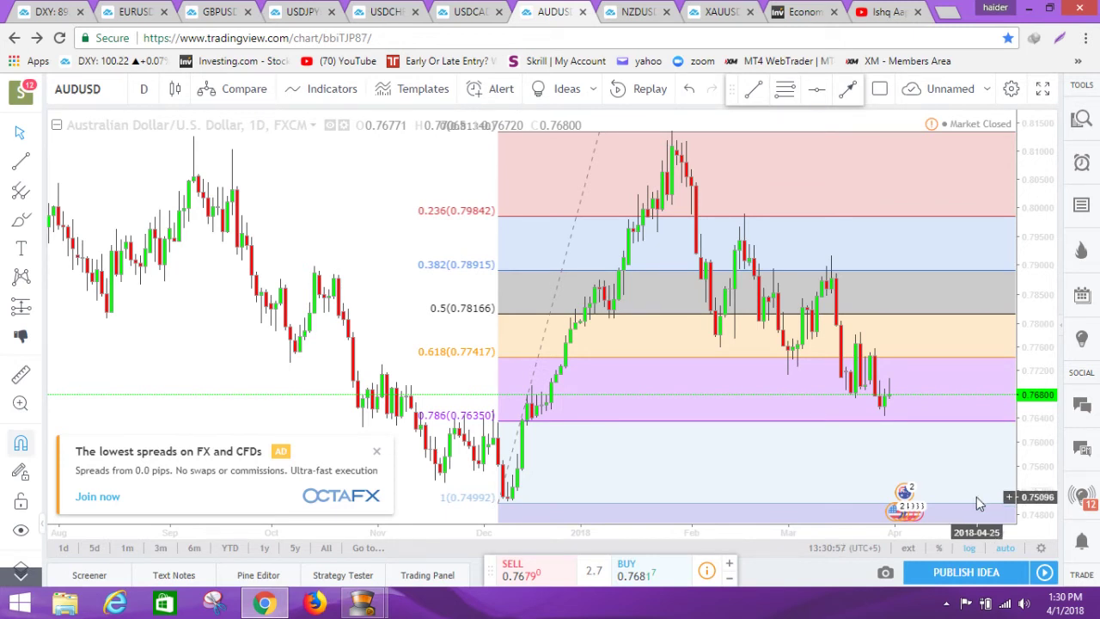
scroll(794, 371, down, 3)
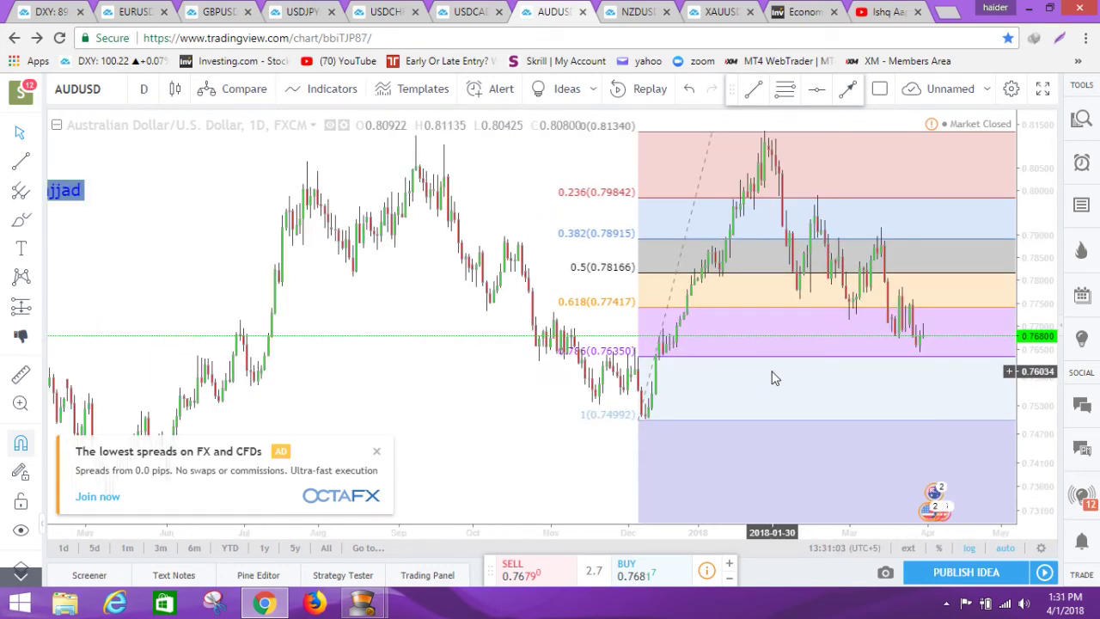
scroll(771, 376, up, 1)
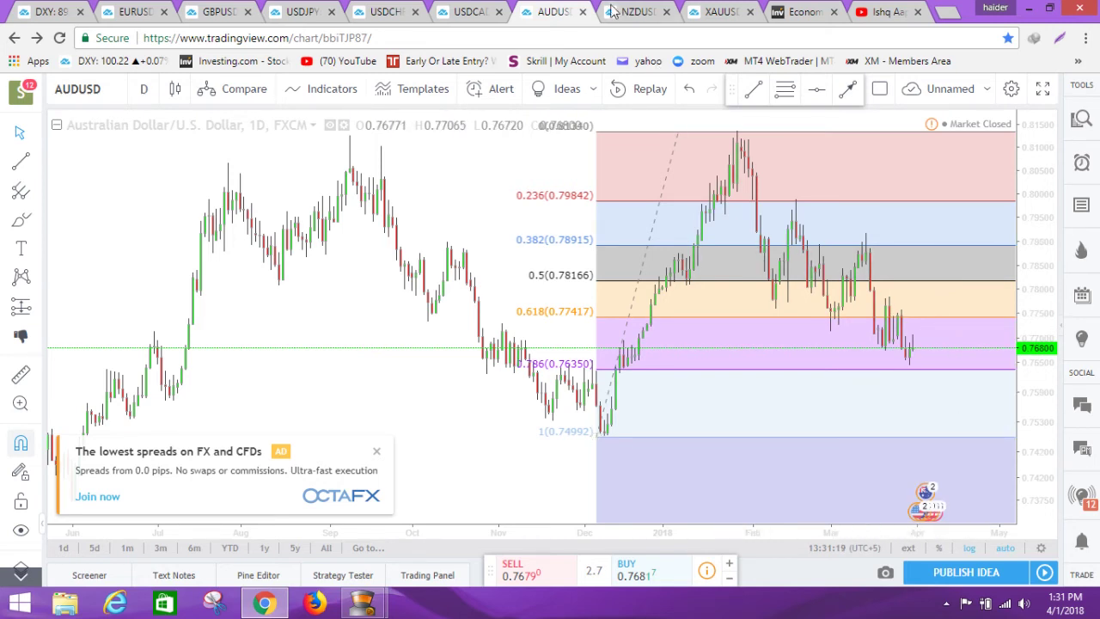
click(634, 15)
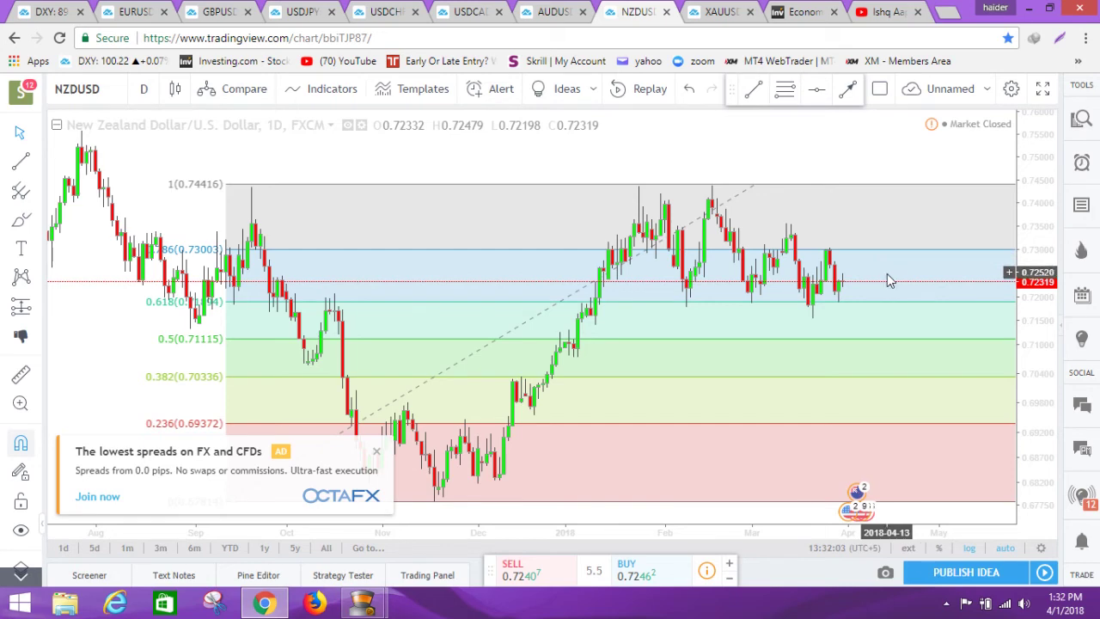
On the XAUUSD daily chart, move the lower red horizontal line down to about 1276.22.
click(714, 15)
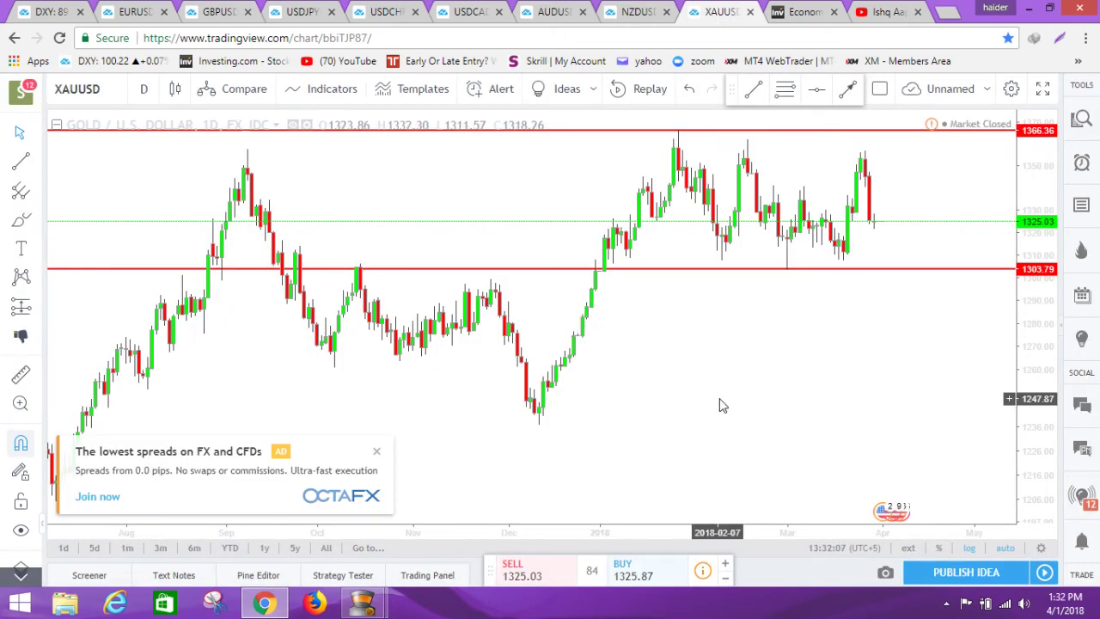
scroll(735, 393, up, 3)
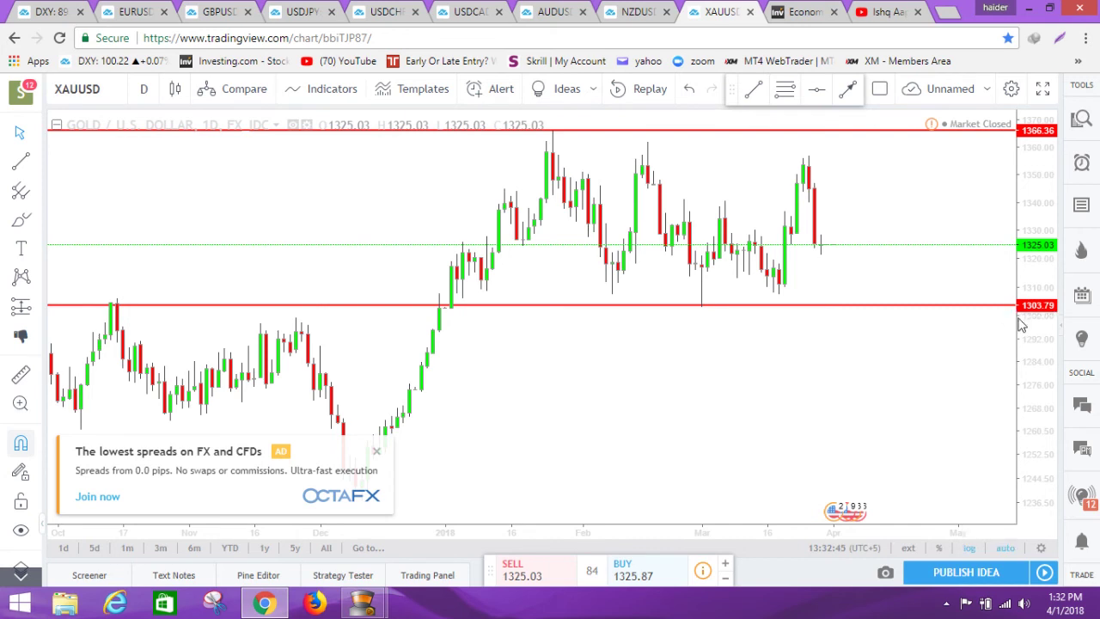
scroll(856, 296, down, 1)
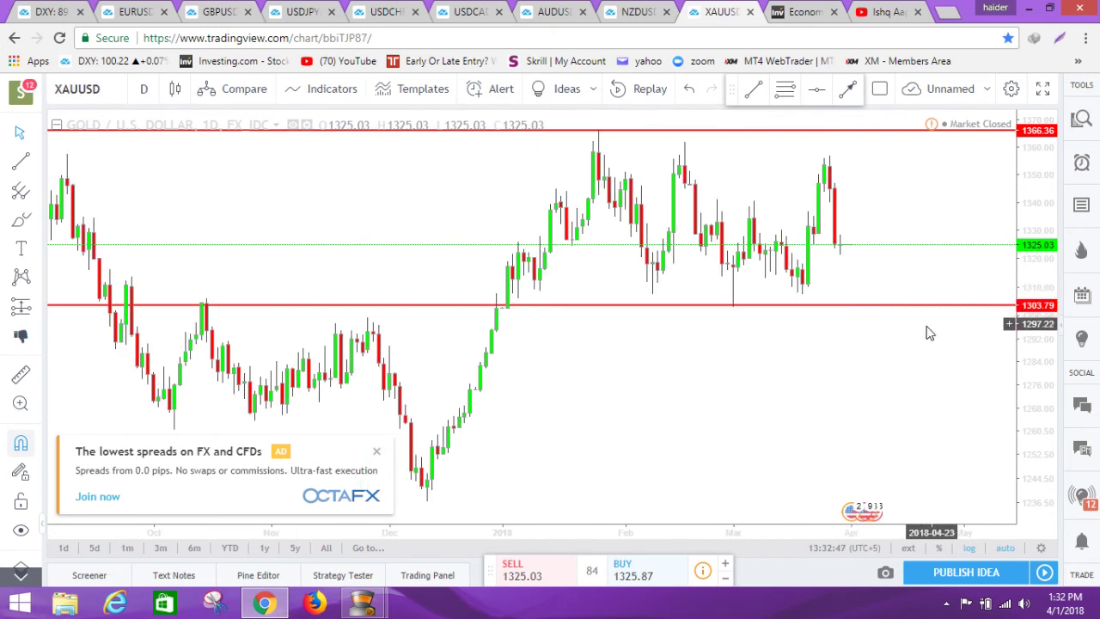
scroll(907, 323, down, 1)
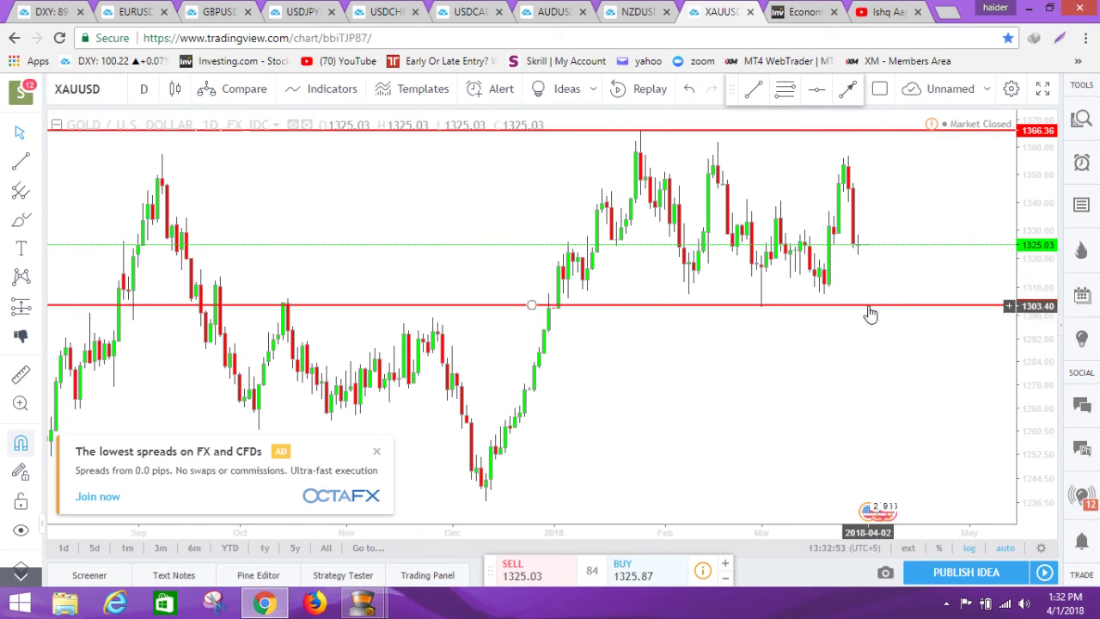
click(868, 306)
drag(869, 306, 870, 413)
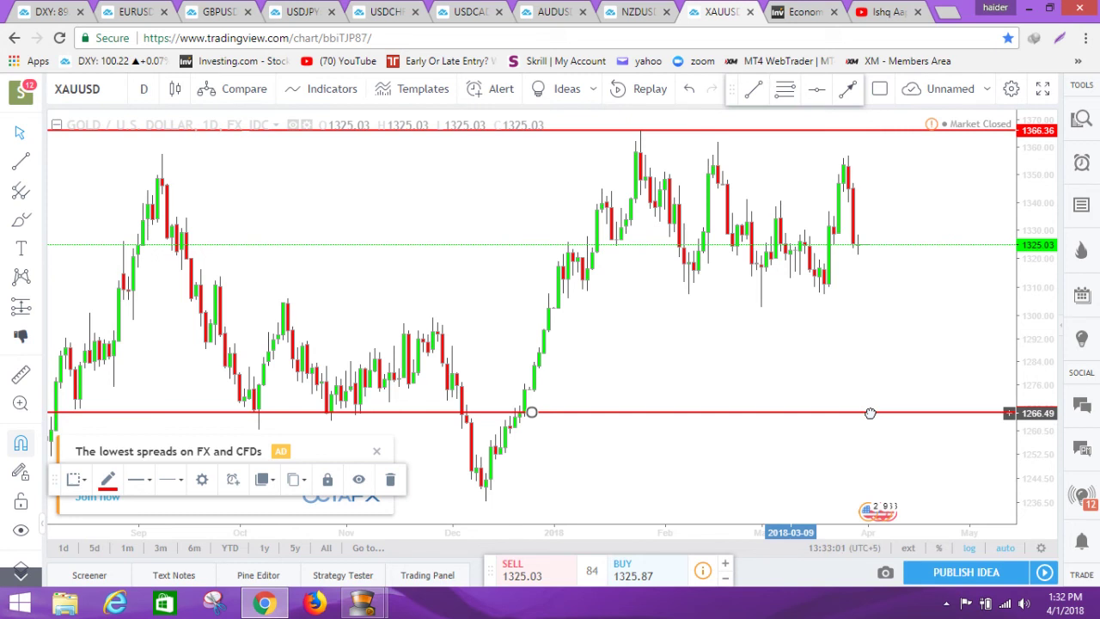
drag(871, 414, 857, 386)
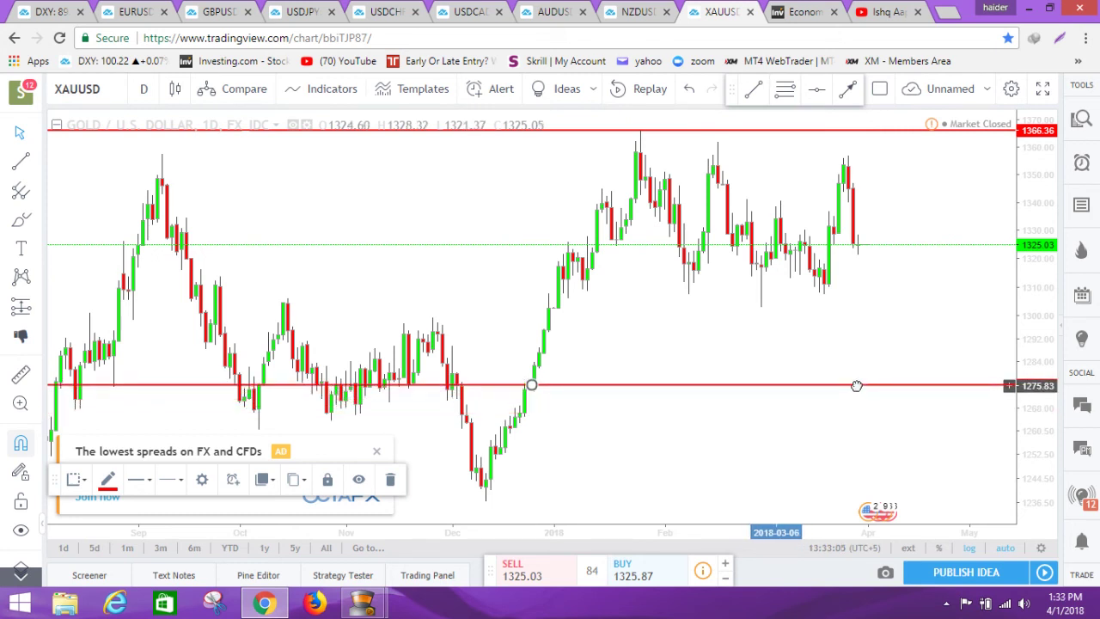
drag(857, 386, 857, 385)
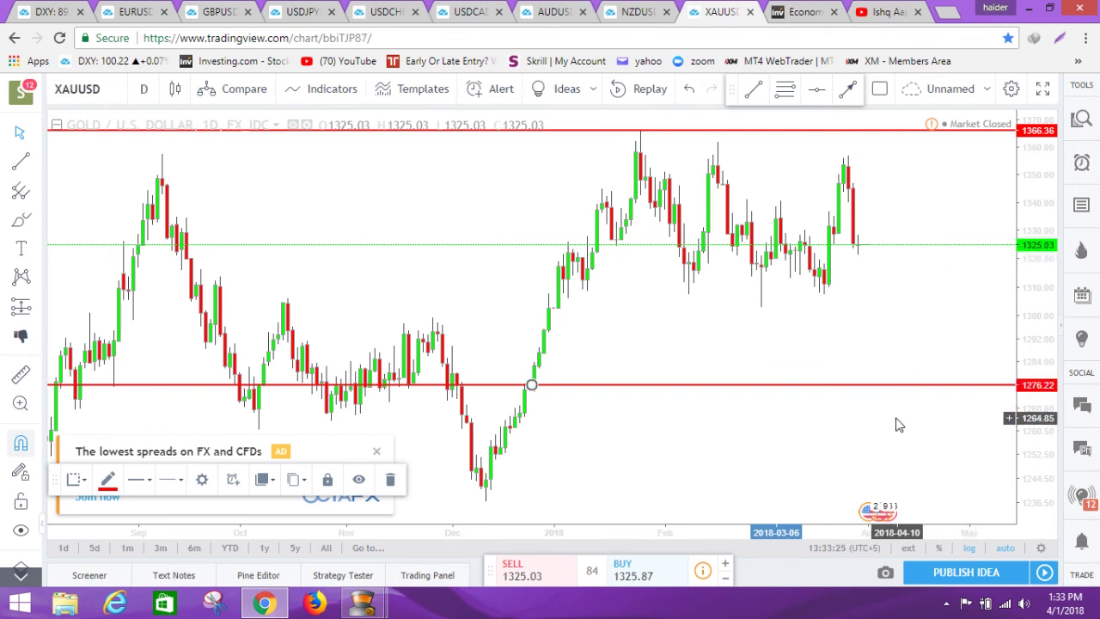
scroll(876, 439, up, 1)
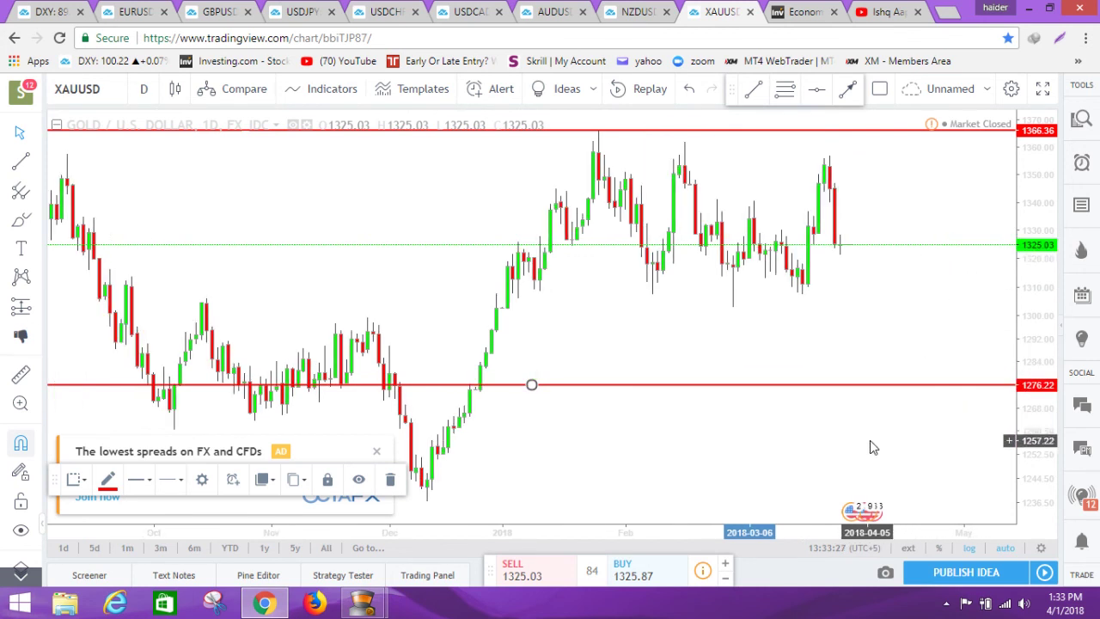